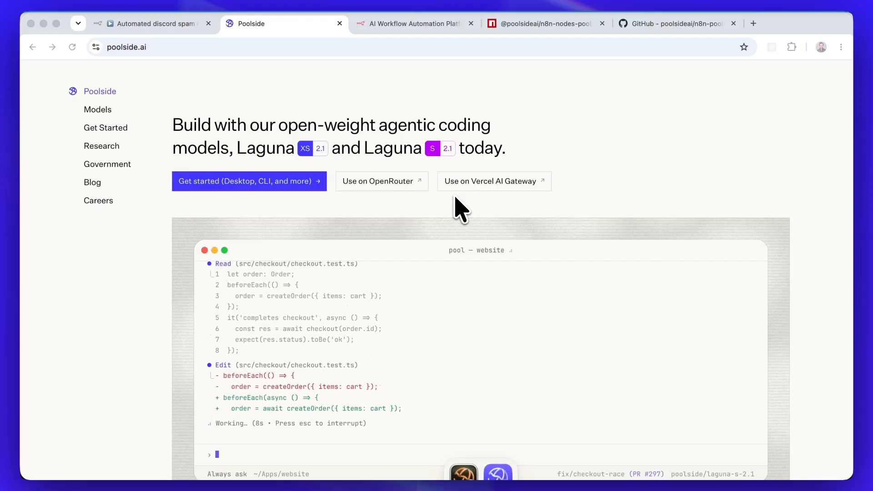
Look over the n8n site and the Discord spam moderation workflow's branches
left_click(385, 28)
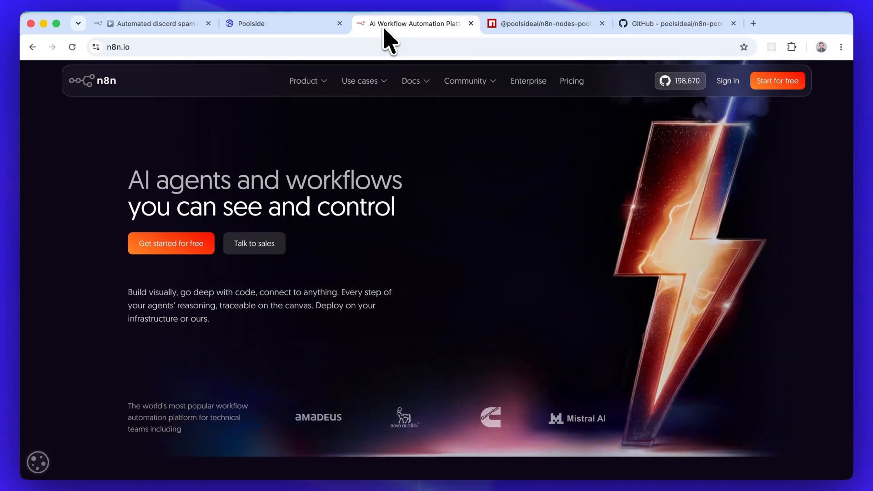
left_click(178, 27)
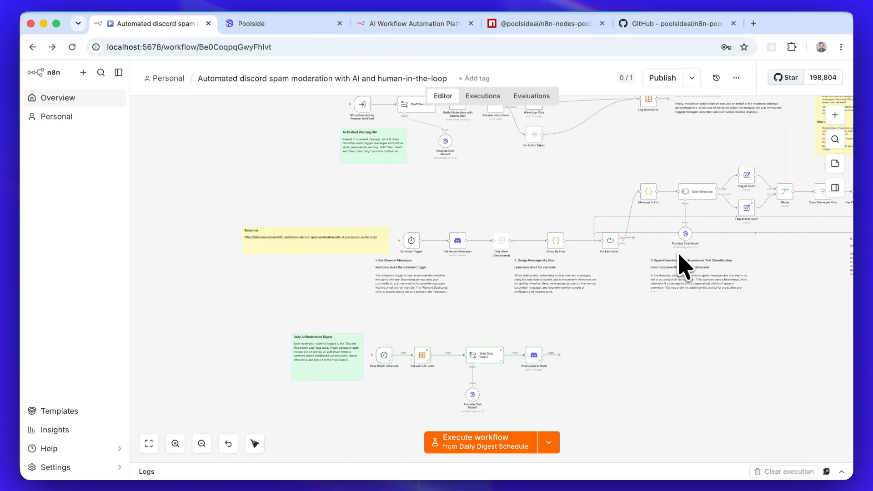
scroll(681, 215, "up", 3)
scroll(681, 214, "right", 4)
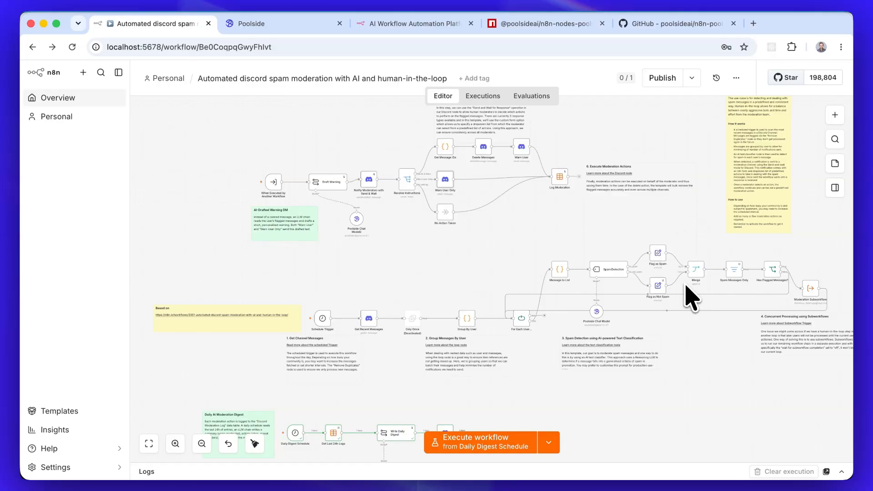
scroll(691, 298, "down", 3)
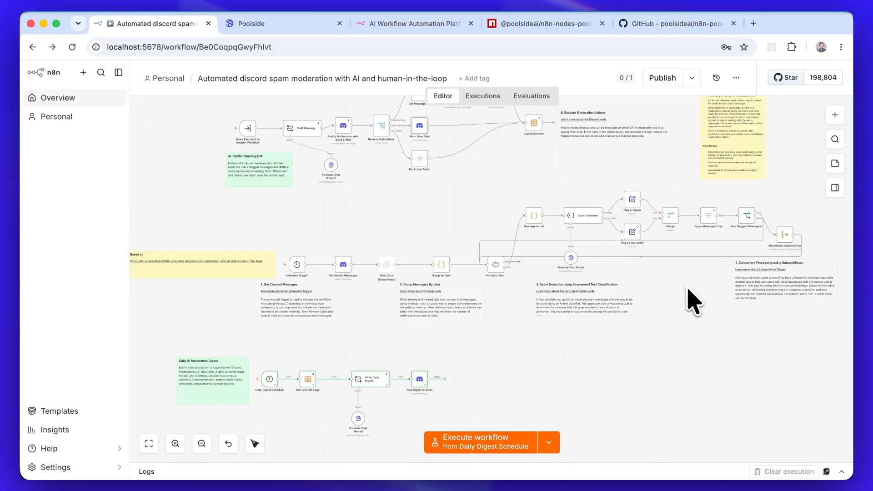
Inspect the chat model attached to Spam Detection and search the node library for "poolsid"
scroll(598, 250, "up", 5)
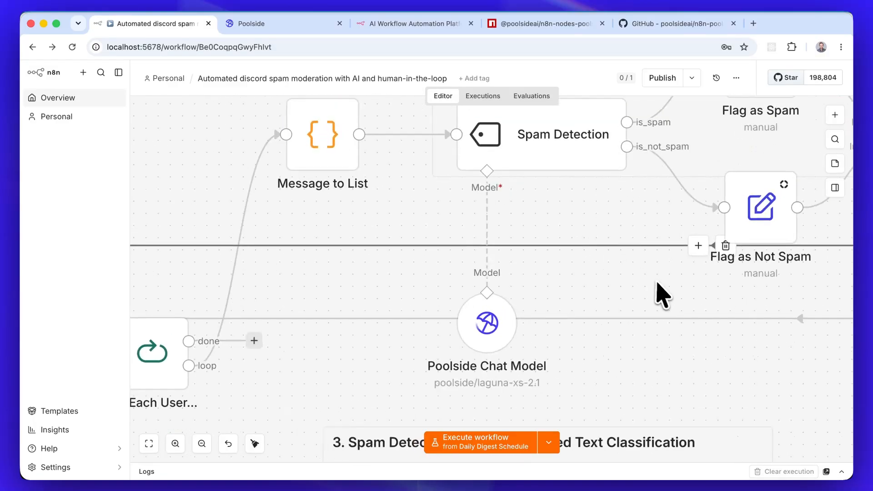
scroll(660, 285, "right", 3)
scroll(660, 286, "down", 1)
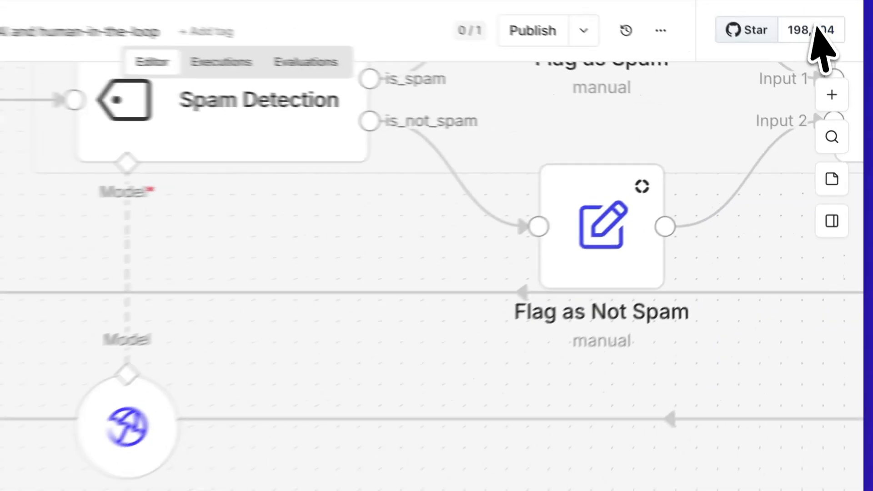
left_click(837, 107)
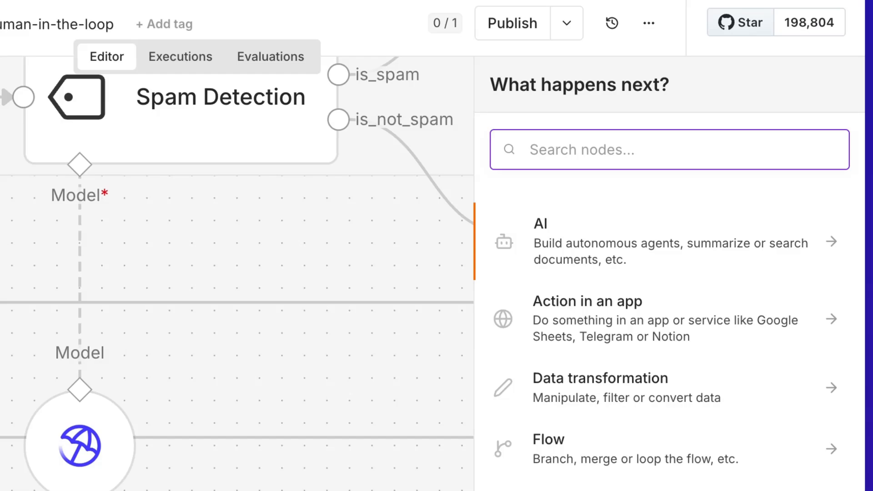
type("poolsid")
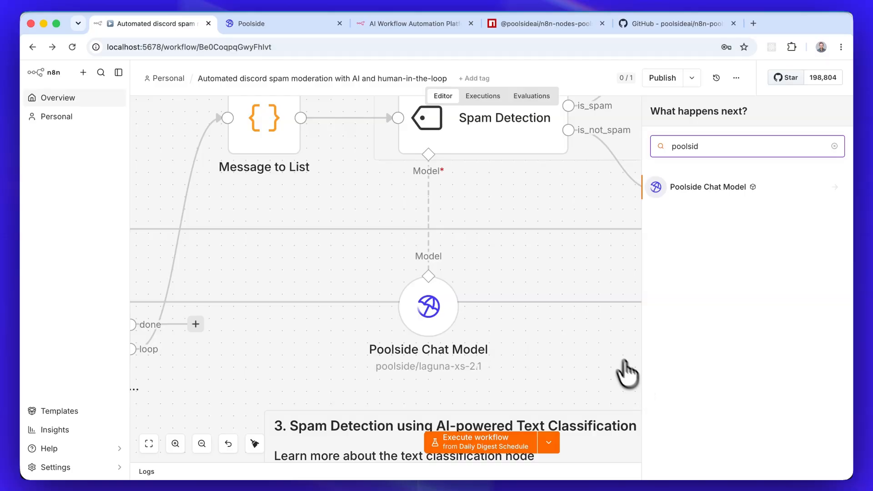
Review the n8n-nodes-poolside package on npm and the README of its GitHub repository
left_click(560, 23)
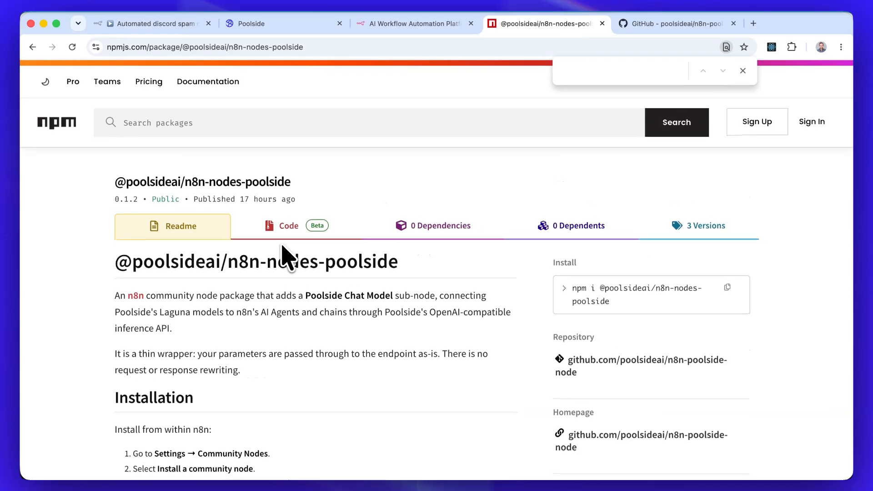
left_click(630, 29)
scroll(386, 357, "up", 10)
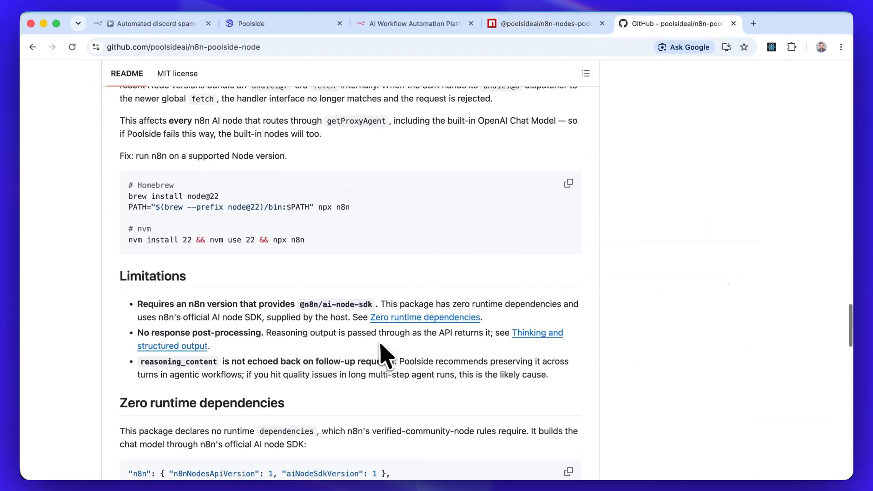
scroll(382, 356, "up", 5)
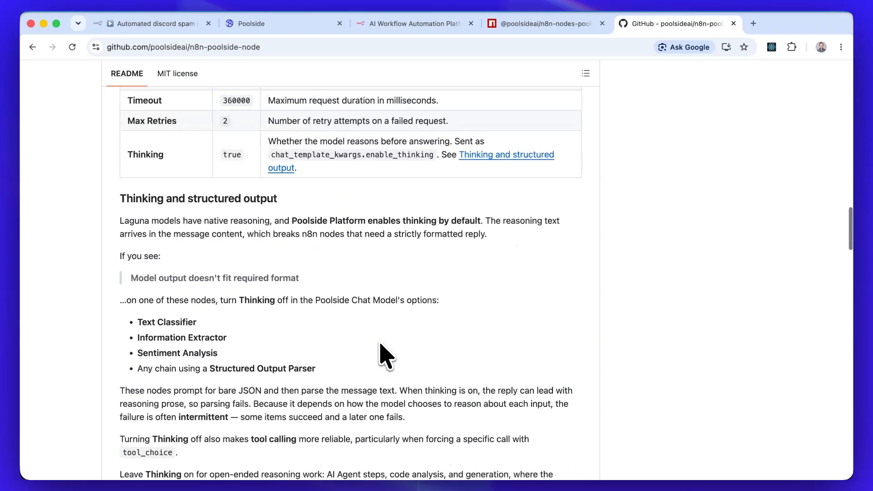
Copy the "cd ~/.n8n" command from the npm package's installation instructions and run it in the terminal
left_click(554, 28)
scroll(230, 421, "down", 10)
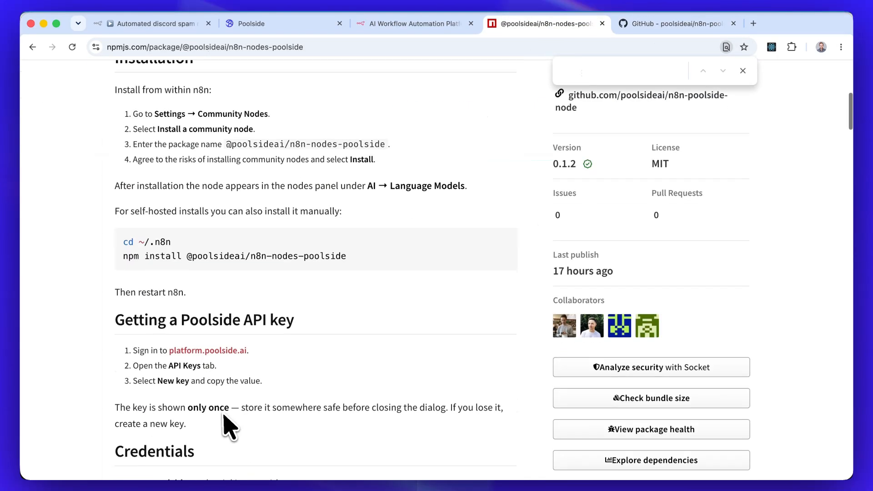
left_click_drag(122, 242, 177, 241)
key("super+c")
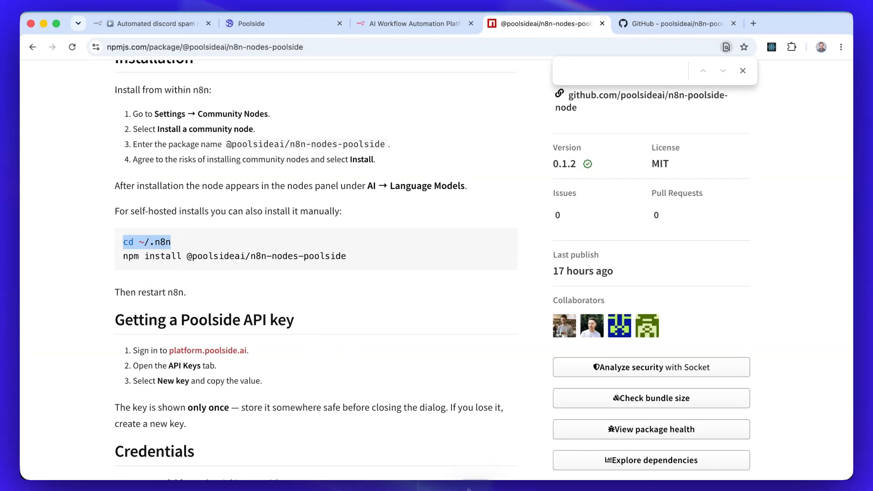
left_click(439, 489)
key("super+v")
key("Return")
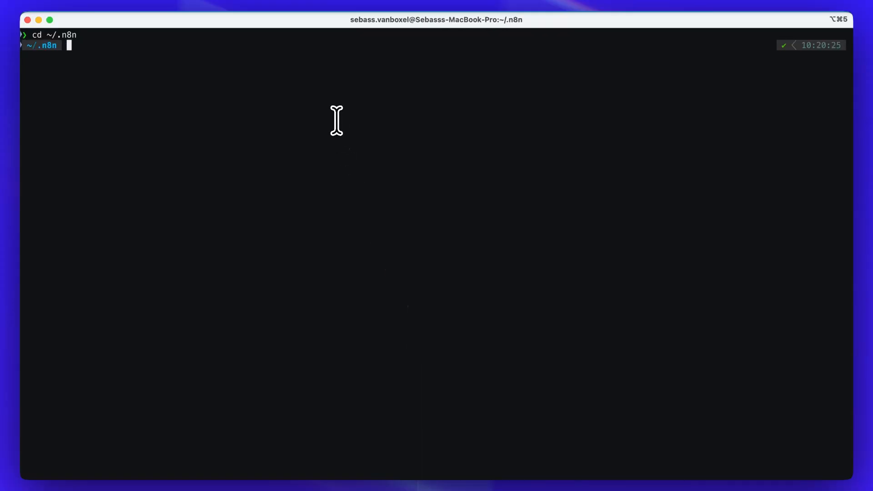
left_click(528, 489)
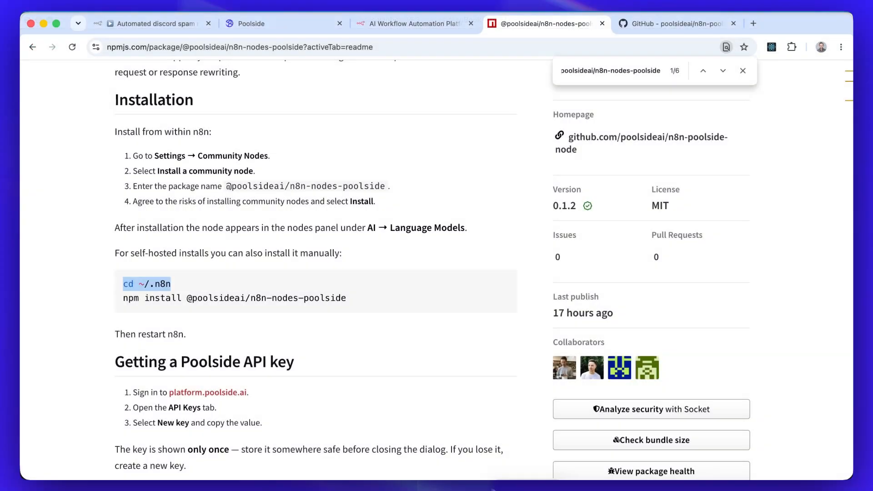
left_click_drag(124, 300, 400, 308)
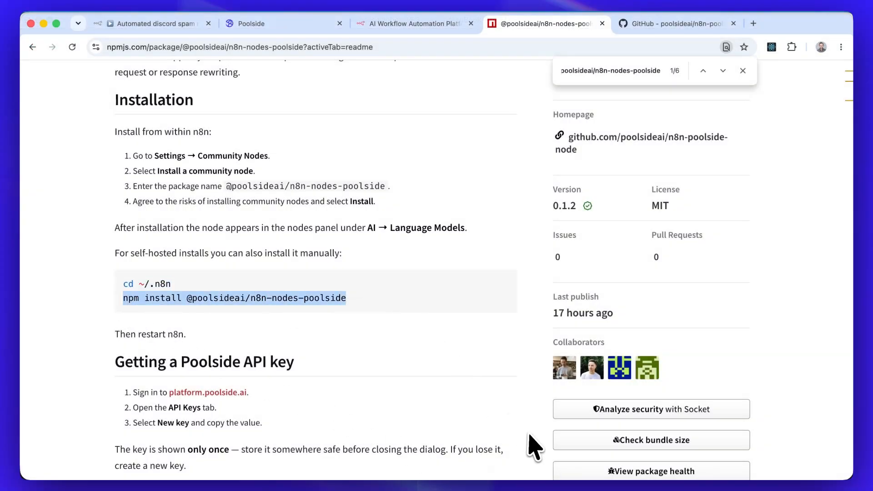
left_click(538, 487)
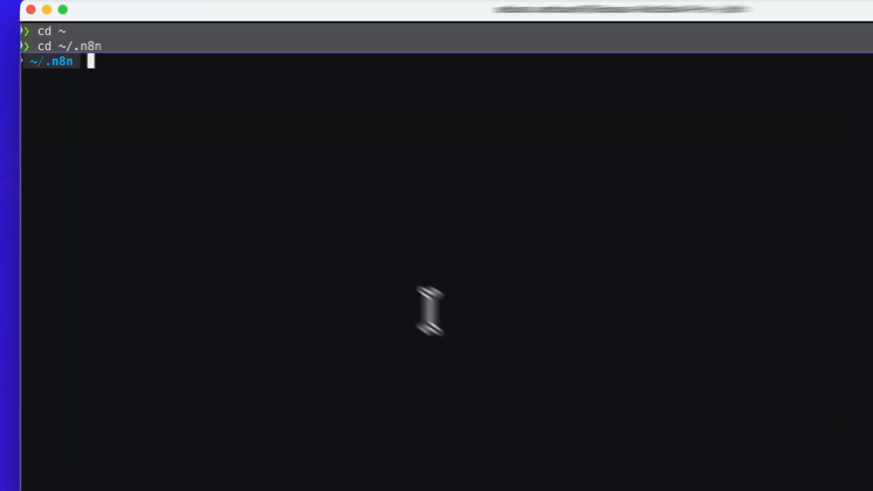
key("super+v")
key("Return")
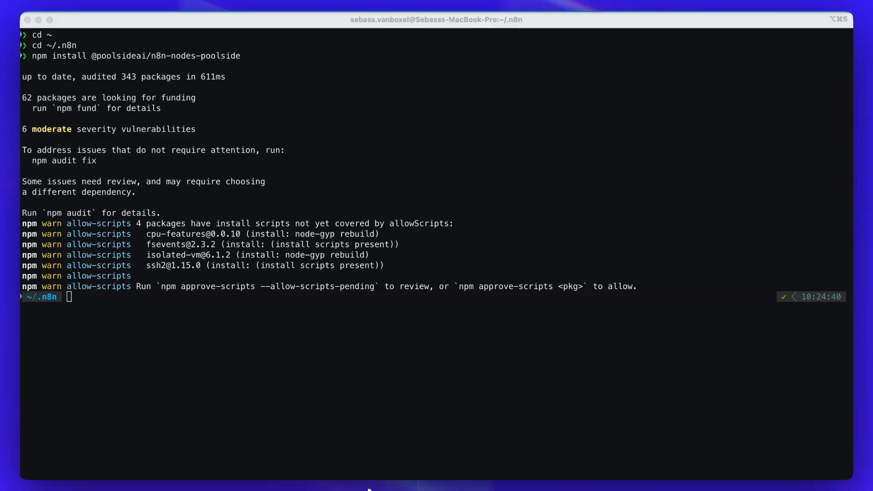
Start n8n from the terminal with "NODE_ENV=development npx n8n"
left_click(399, 282)
key("super+v")
key("Return")
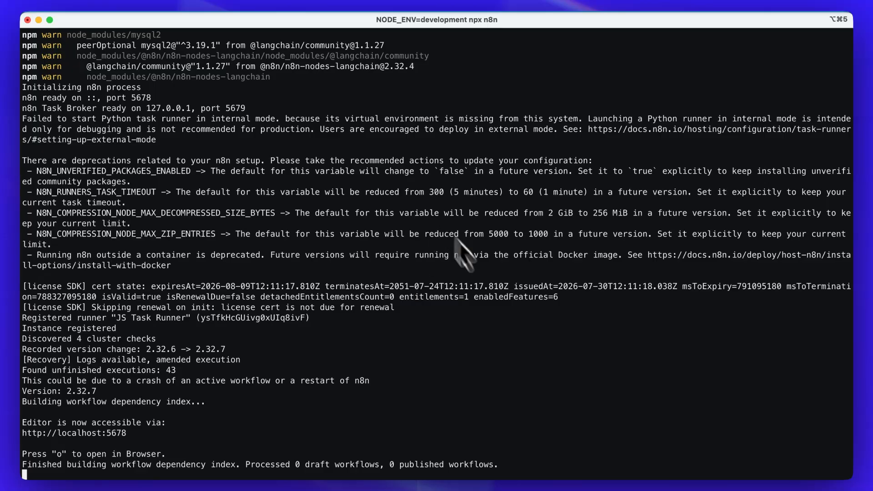
Return to the n8n workflow in the browser, search the nodes for "poolside" and add a Poolside Chat Model node
key("super+Tab")
left_click(149, 19)
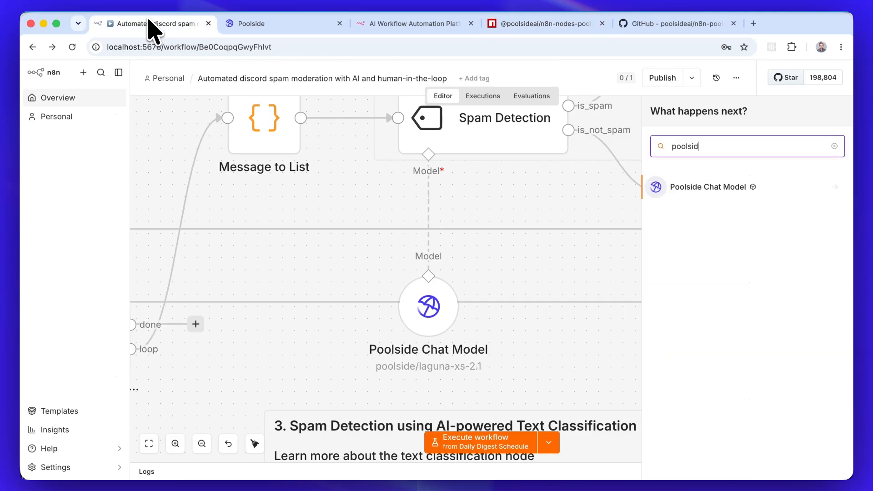
left_click_drag(719, 148, 615, 135)
key("BackSpace")
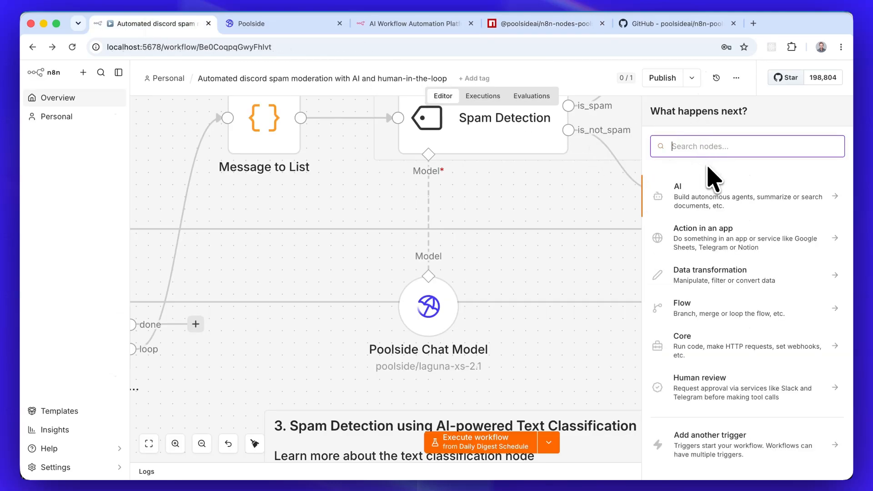
type("poolside")
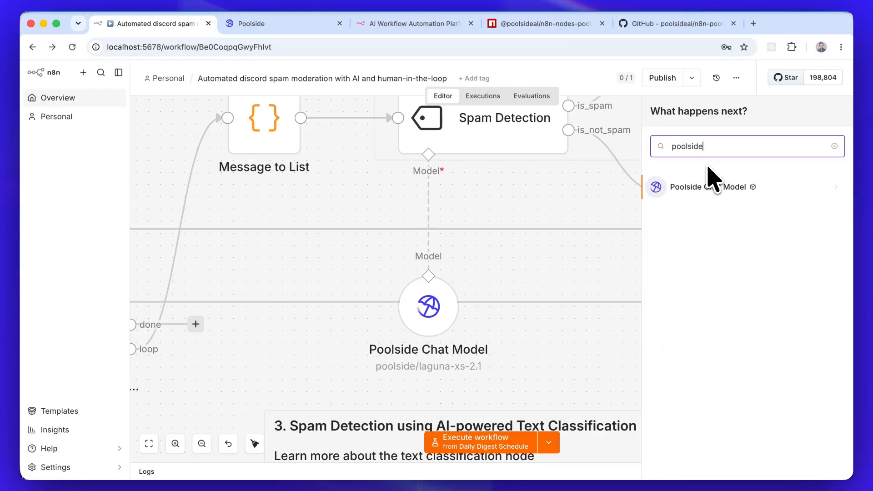
left_click(707, 186)
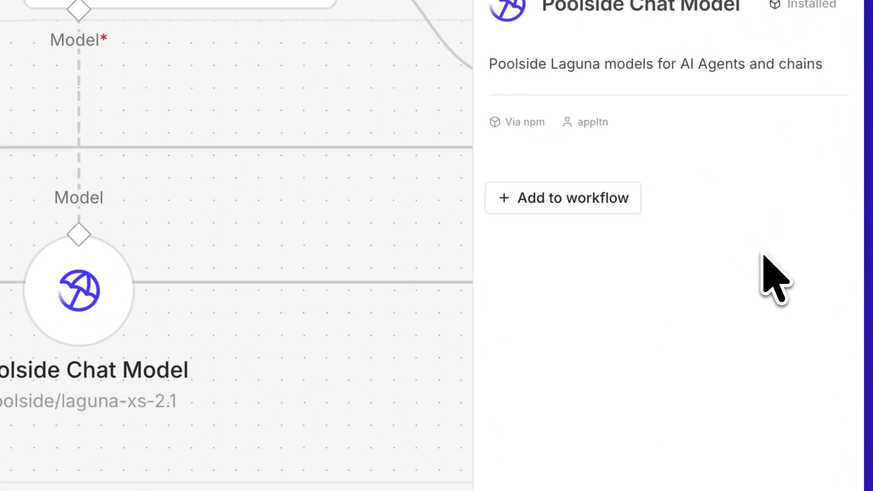
left_click(607, 210)
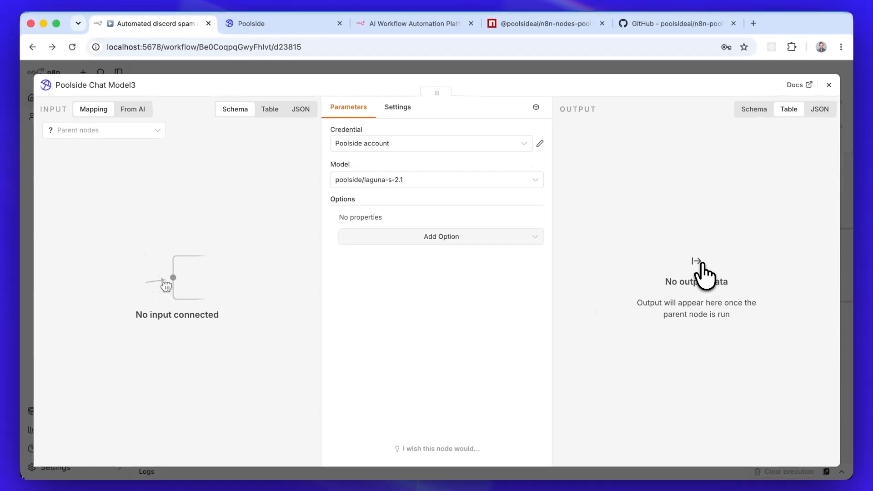
Start a new Poolside credential for the added chat model node, ready for its API key
mouse_move(495, 185)
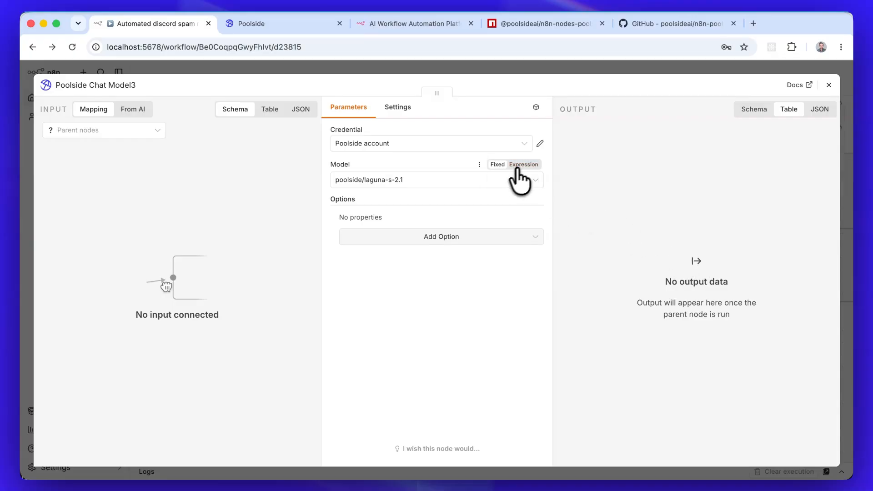
left_click(421, 144)
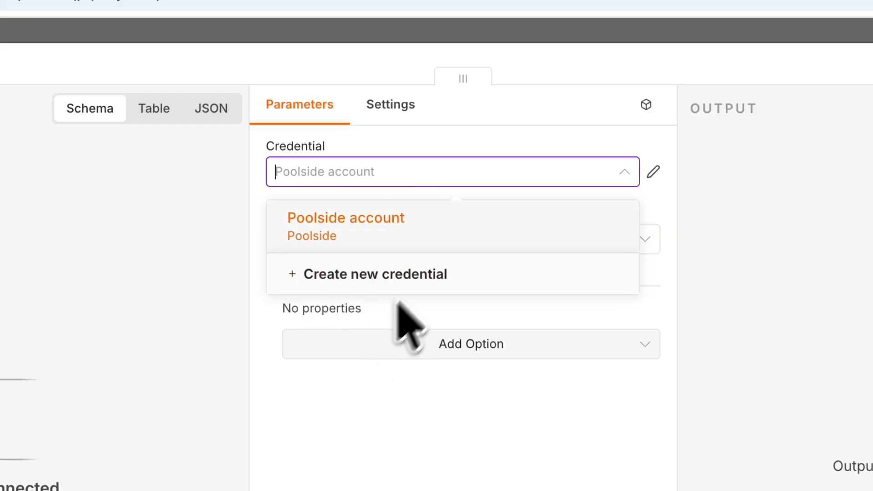
left_click(448, 279)
left_click(431, 222)
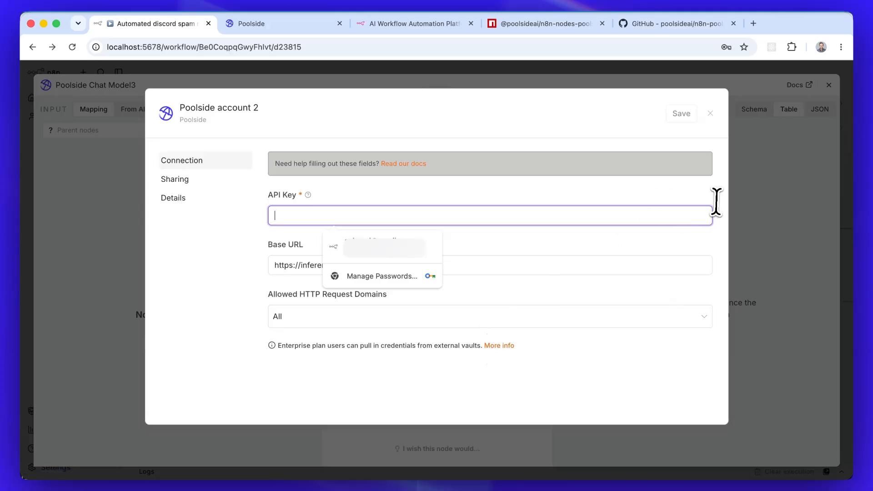
Go from the Poolside website to the Poolside Platform and open its API keys page
left_click(286, 25)
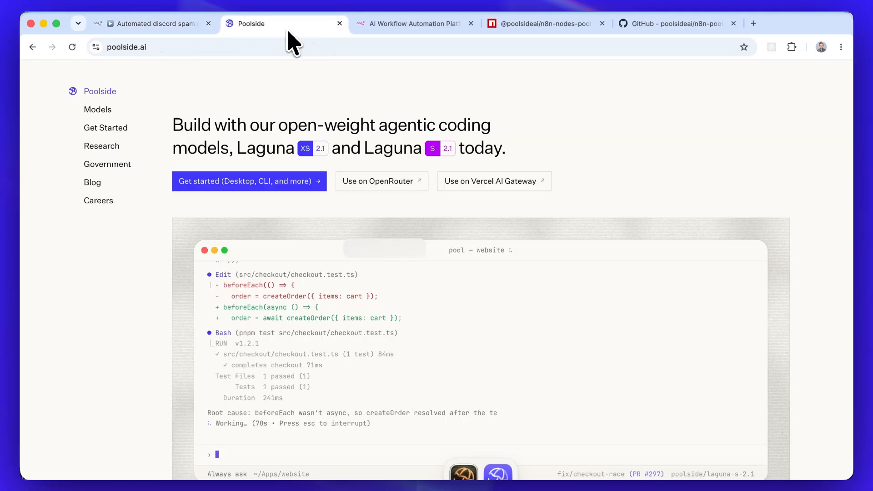
left_click(98, 110)
left_click(287, 311)
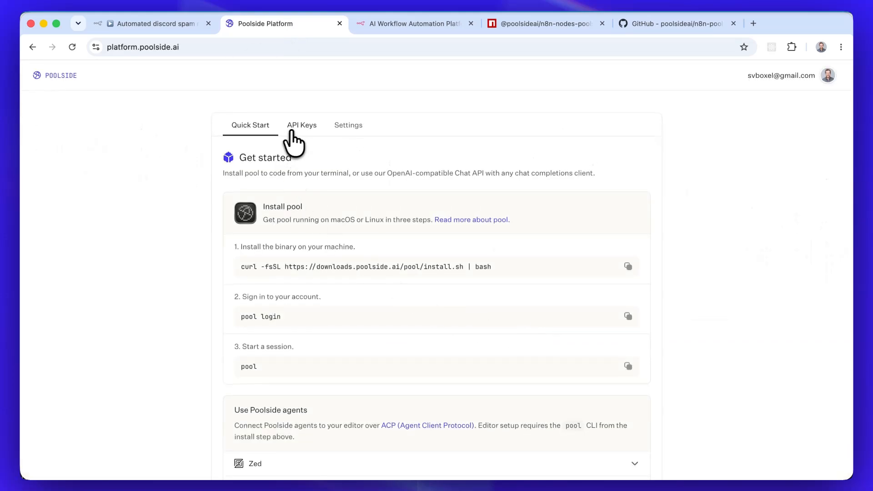
left_click(296, 128)
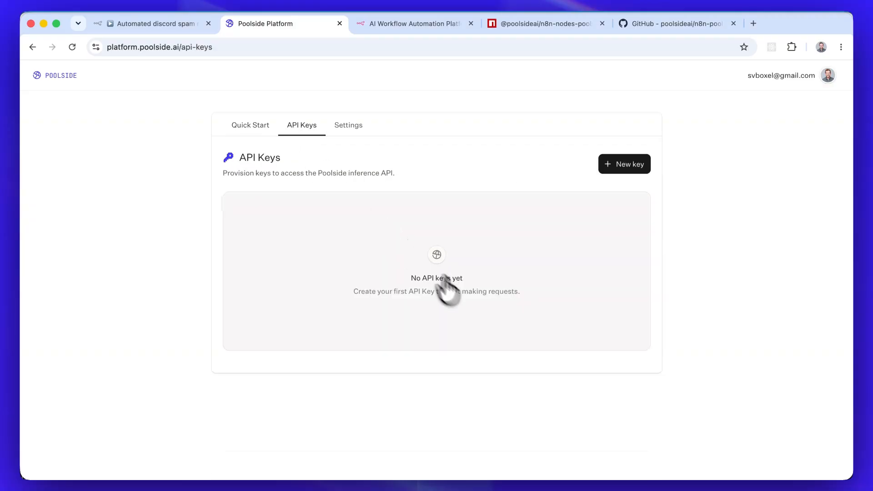
Create an API key named "n8n" and copy the generated key
left_click(624, 164)
type("n8n")
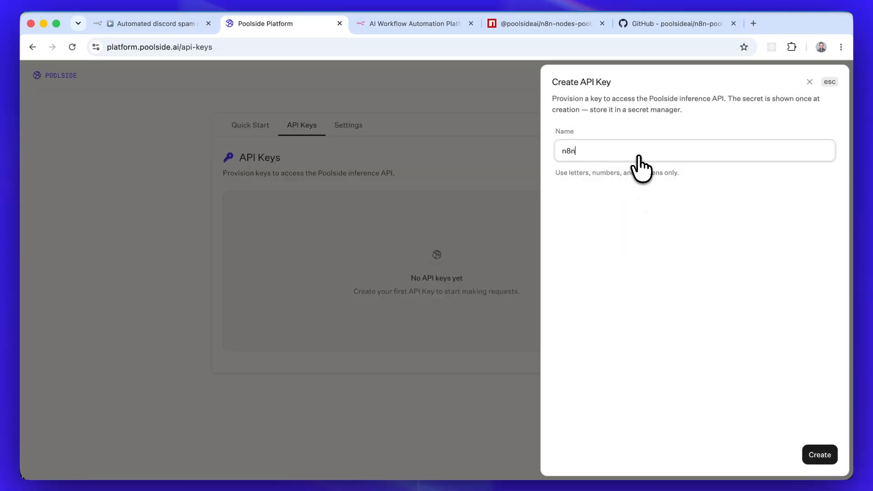
left_click(827, 455)
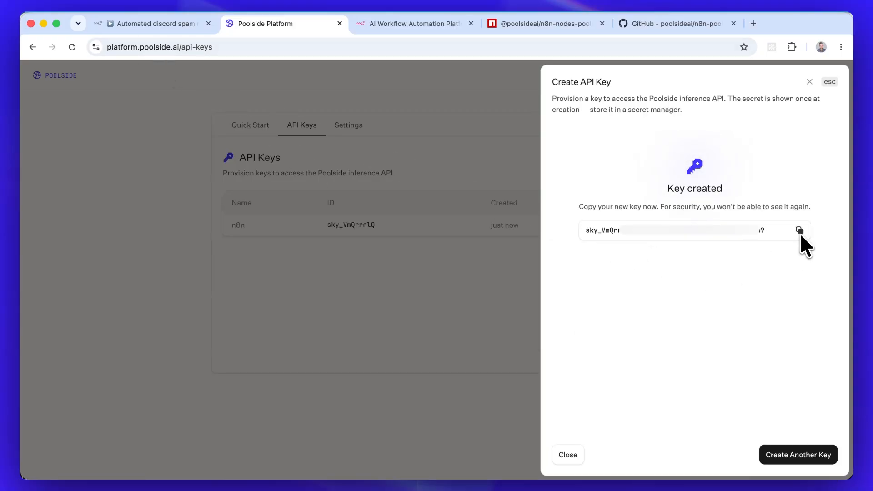
left_click(800, 232)
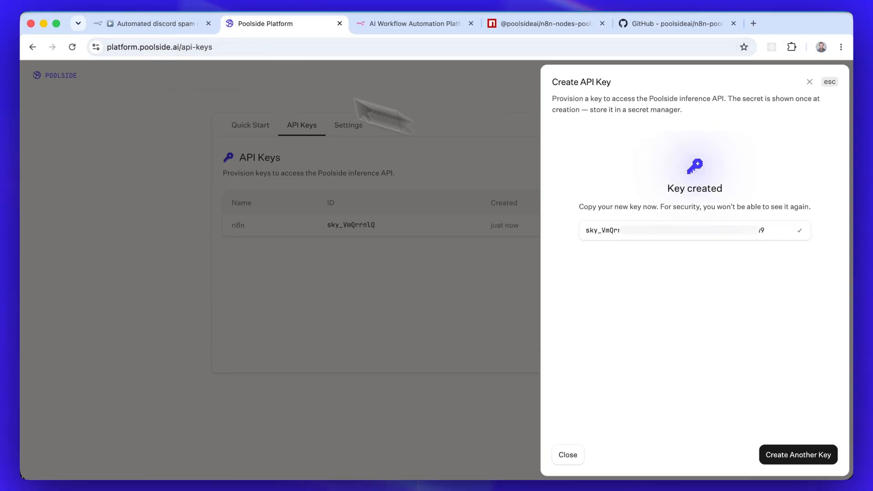
Paste the copied API key into the API Key field of the new Poolside credential in n8n
left_click(116, 25)
key("super+v")
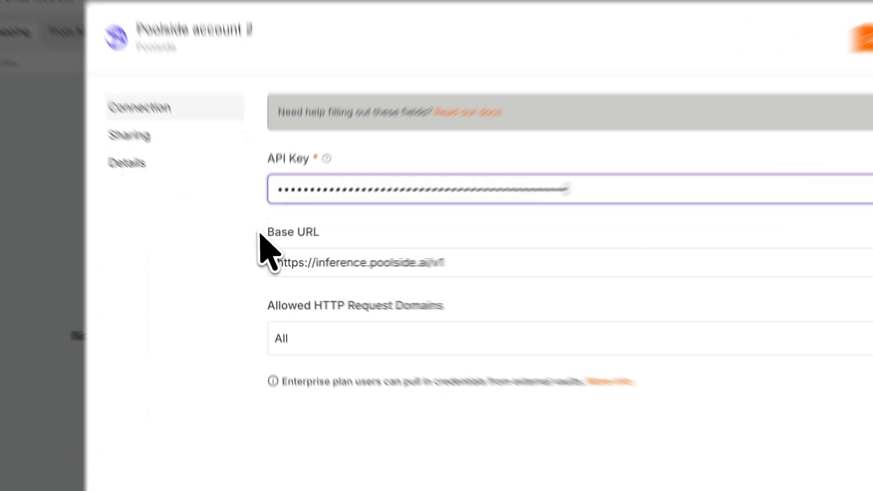
left_click(444, 269)
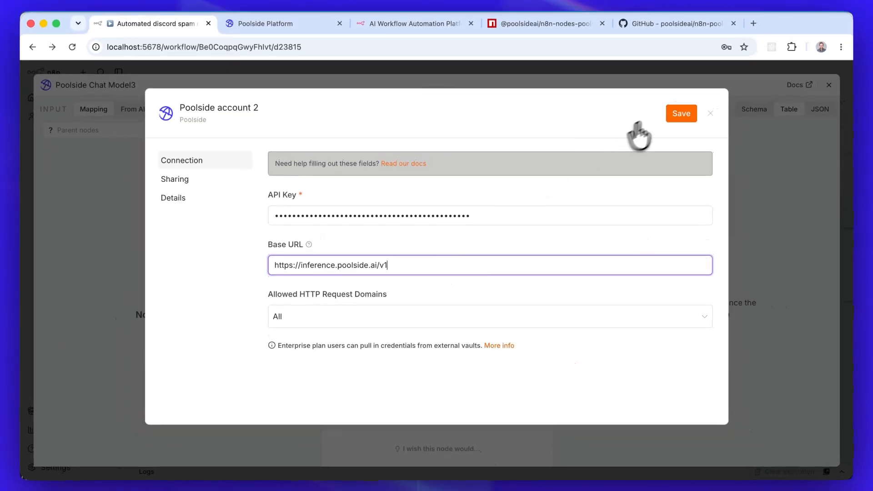
Save the Poolside credential and check the available models for the chat model node, keeping poolside/laguna-s-2.1 selected
left_click(680, 115)
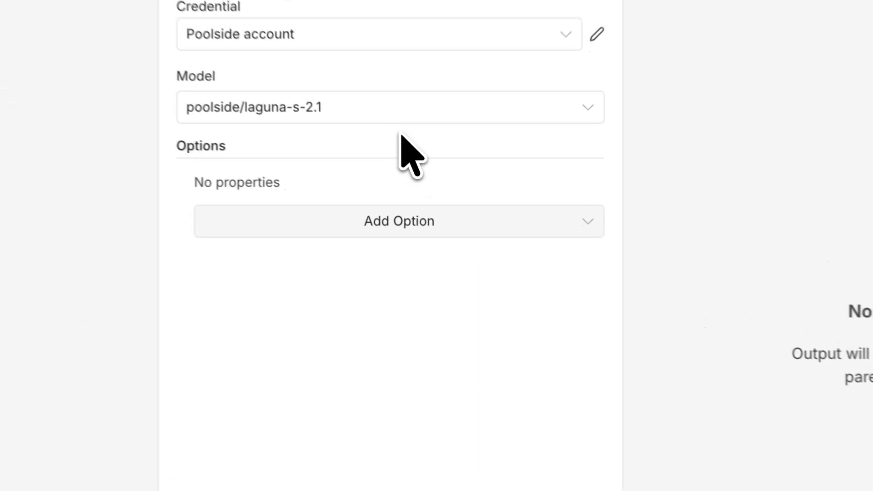
left_click(433, 179)
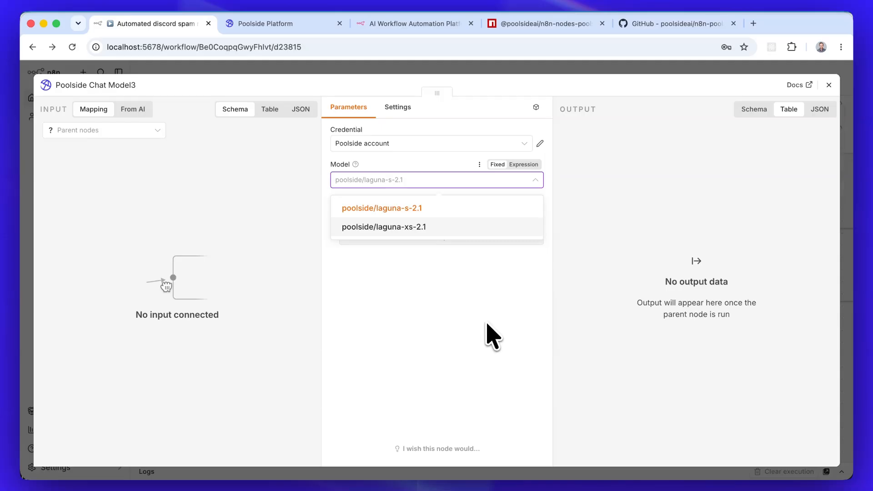
left_click(487, 325)
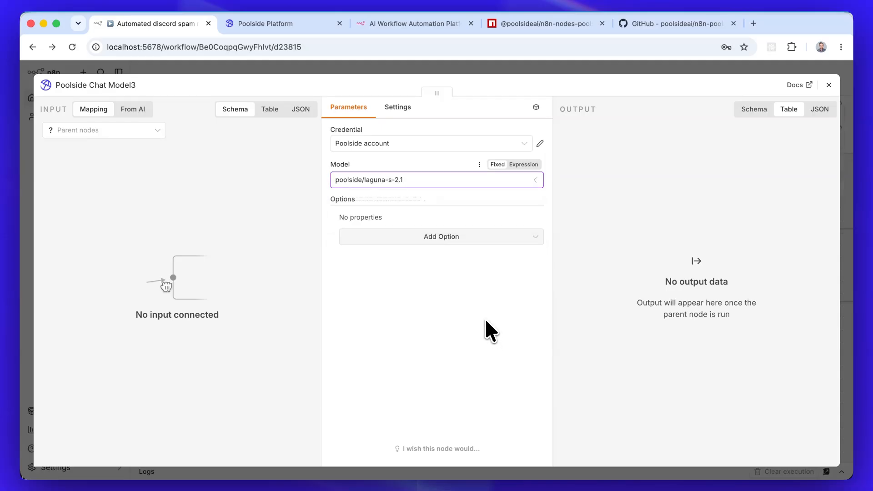
Add the Thinking option to the Poolside chat model, remove it again and close the node's settings
left_click(436, 236)
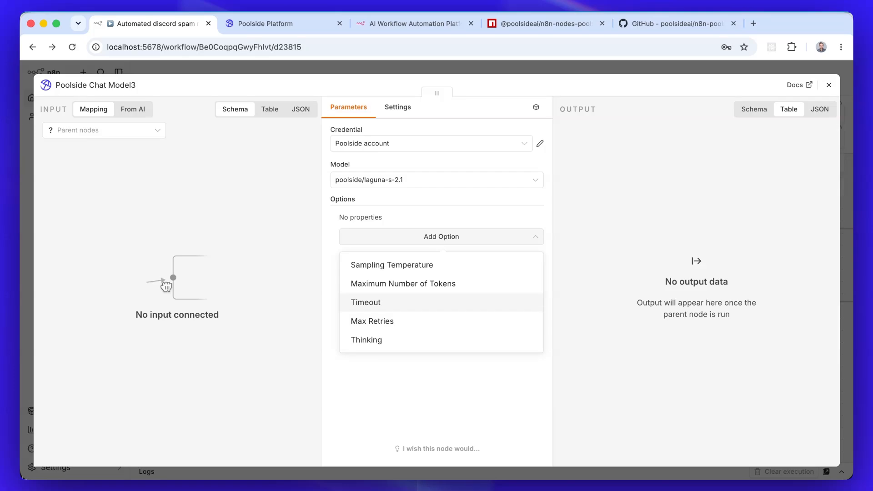
left_click(412, 342)
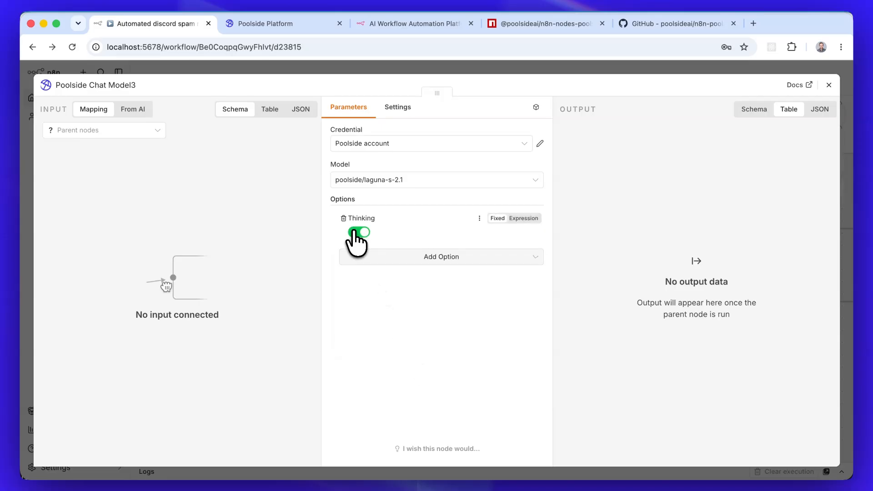
left_click(344, 219)
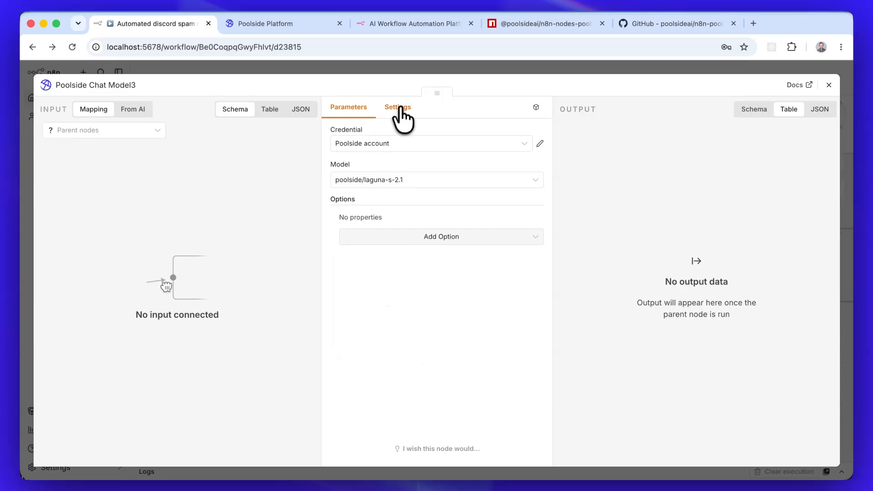
left_click(829, 86)
Examine which Poolside model serves each workflow branch: spam detection, warning drafting and the daily digest
scroll(405, 307, "down", 10)
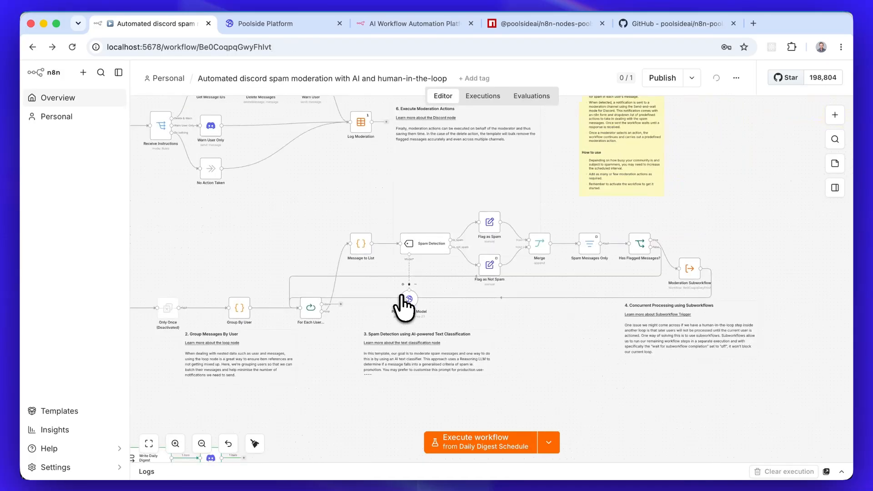
scroll(406, 306, "left", 5)
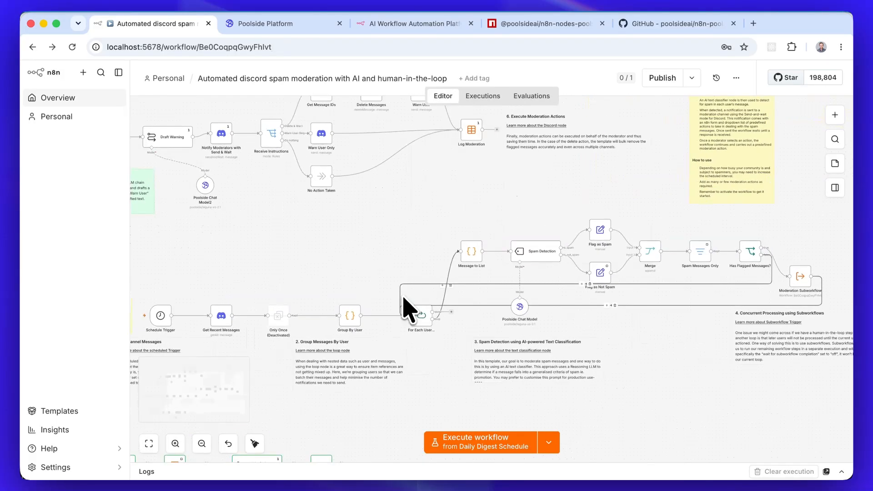
scroll(409, 309, "down", 2)
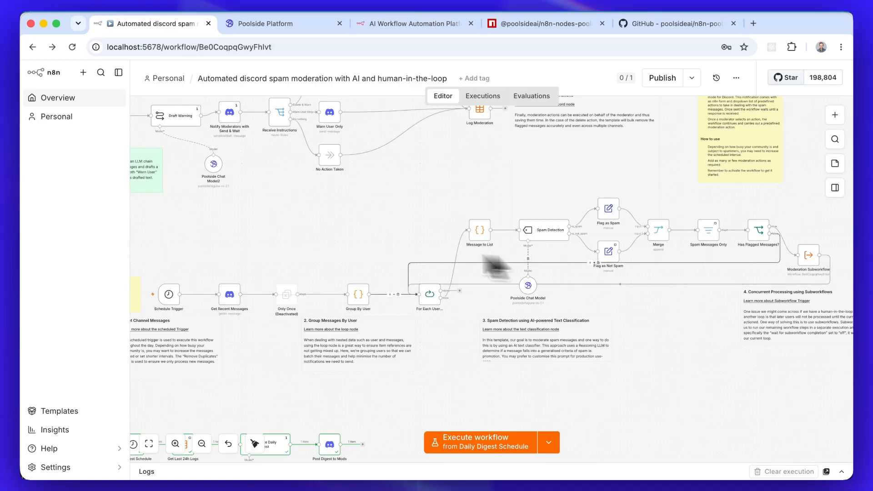
scroll(576, 314, "up", 5)
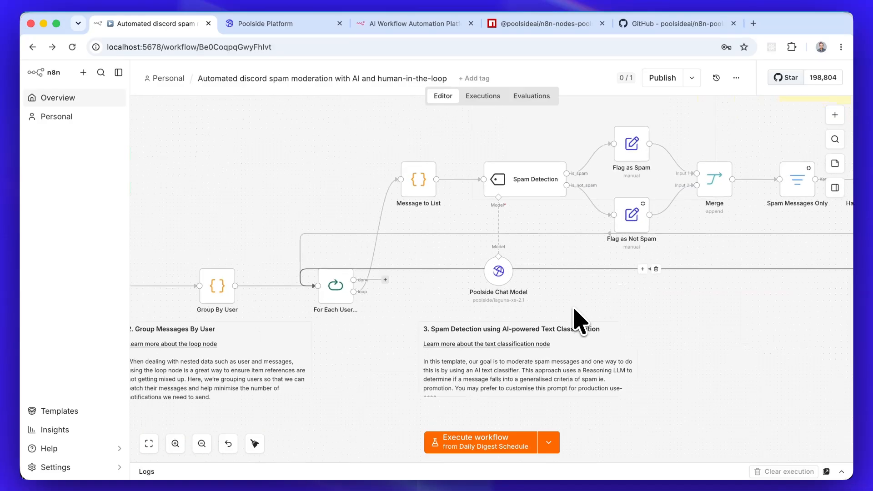
scroll(157, 237, "left", 1)
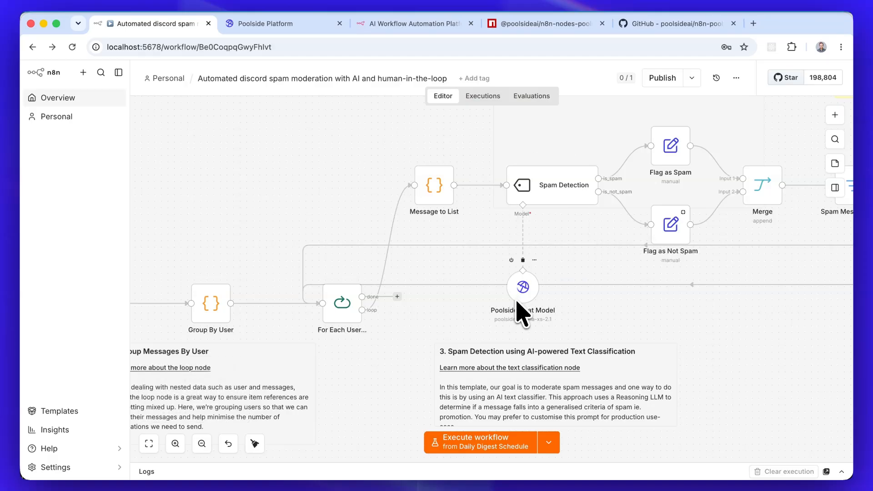
scroll(482, 225, "down", 5)
scroll(482, 234, "up", 10)
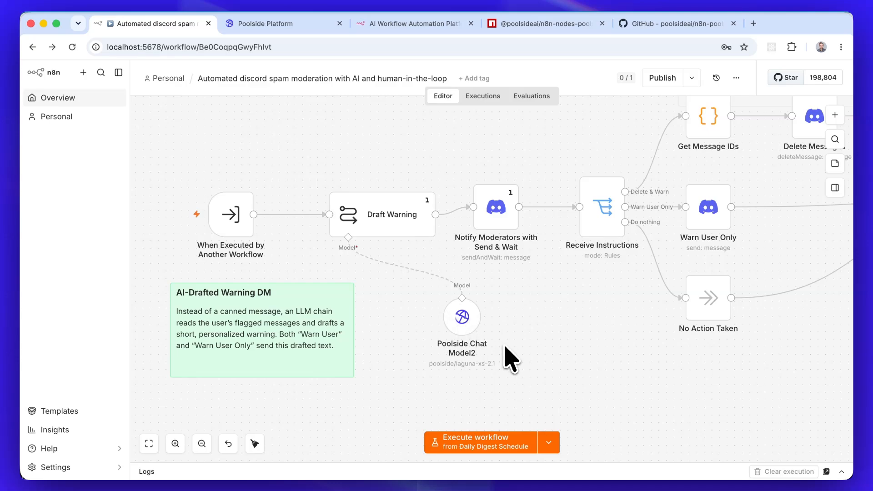
scroll(509, 357, "down", 8)
scroll(510, 357, "down", 6)
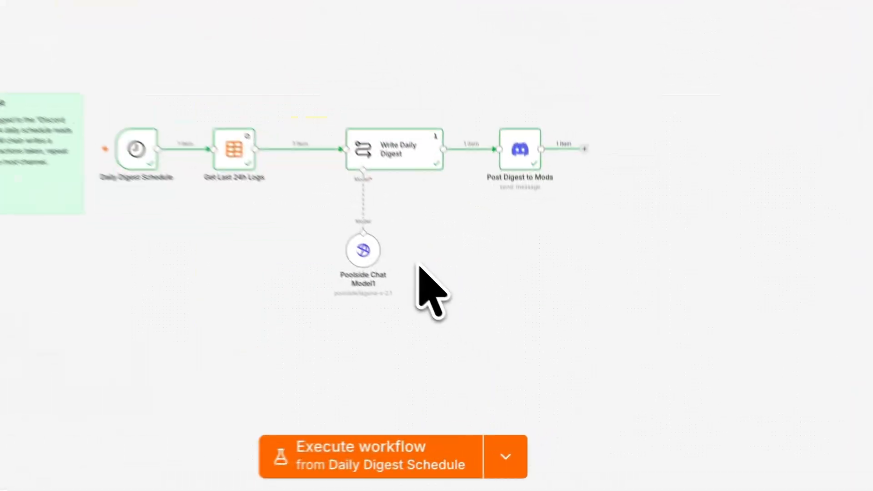
scroll(510, 359, "up", 5)
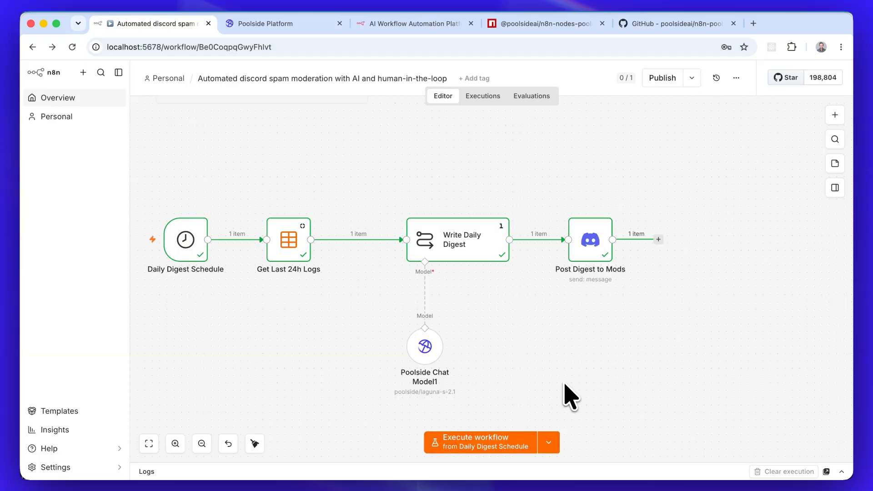
scroll(463, 187, "up", 7)
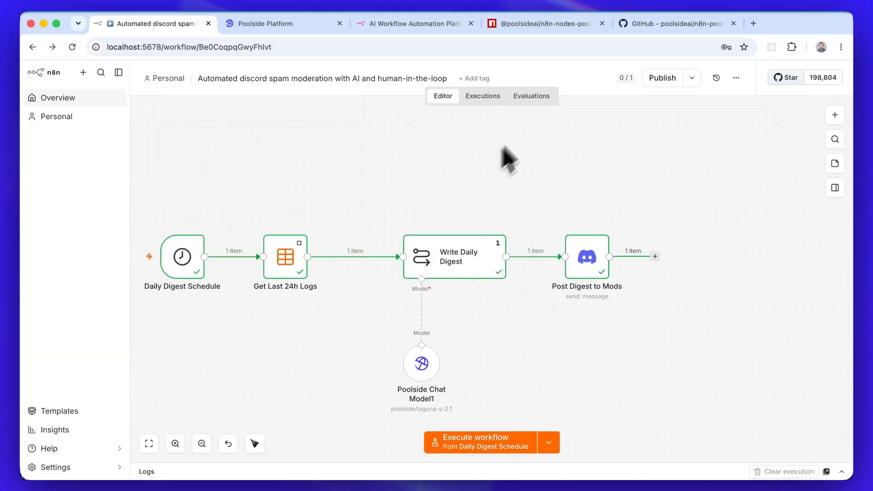
Review the trigger interval rules of the Schedule Trigger node that starts the spam check
scroll(498, 211, "down", 3)
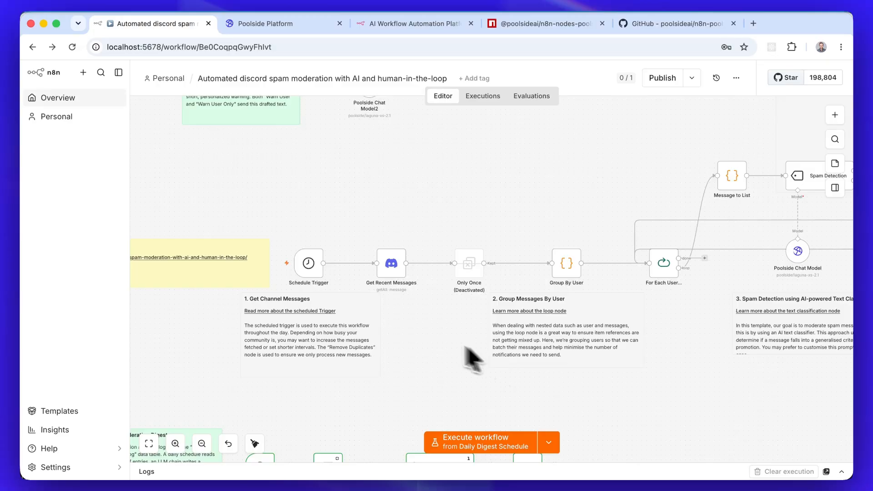
scroll(469, 355, "left", 2)
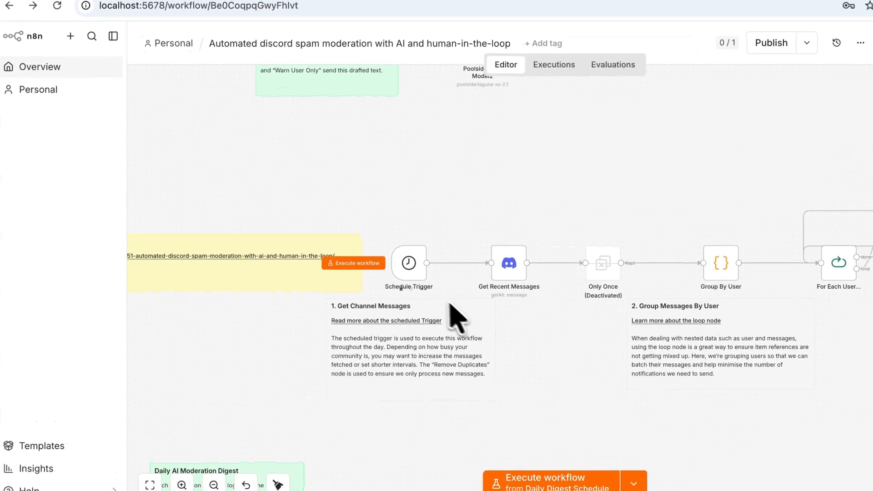
double_click(412, 271)
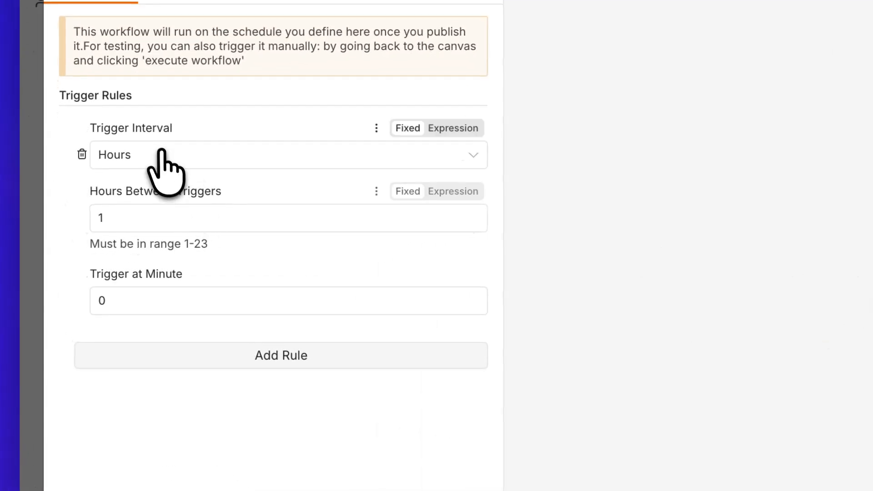
left_click(100, 203)
left_click(156, 269)
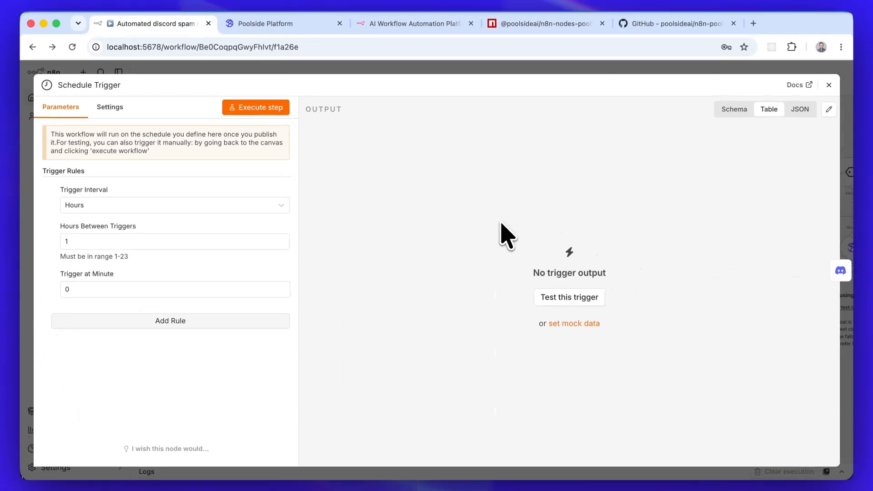
left_click(829, 85)
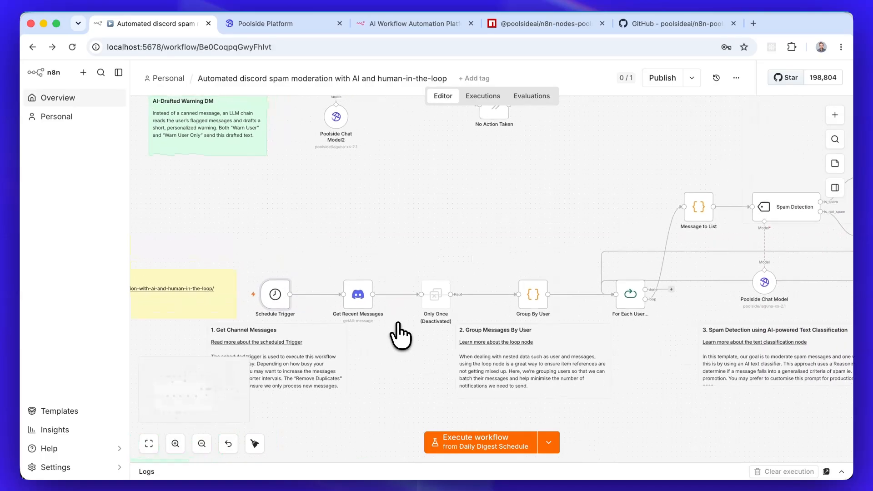
Review the server and channel settings of Get Recent Messages alongside the Discord test channel, and activate the Only Once node
double_click(360, 310)
left_click(462, 490)
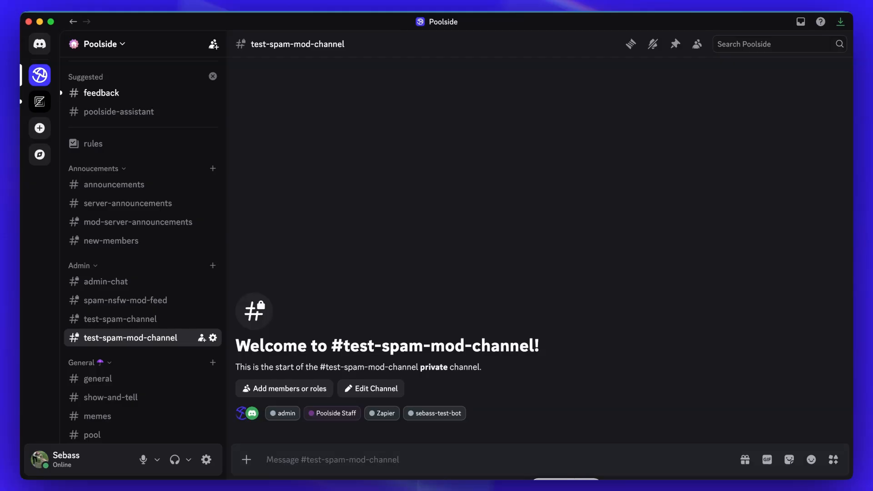
left_click(567, 490)
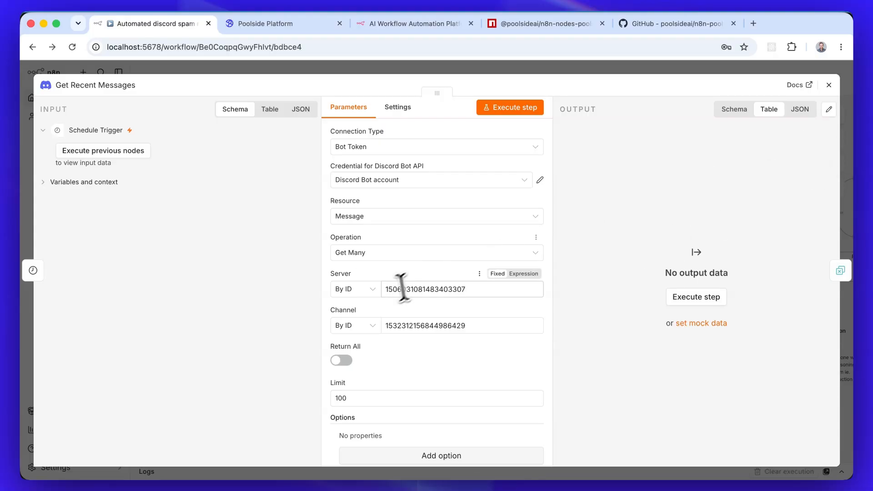
left_click_drag(394, 289, 438, 293)
left_click(394, 327)
left_click(464, 330)
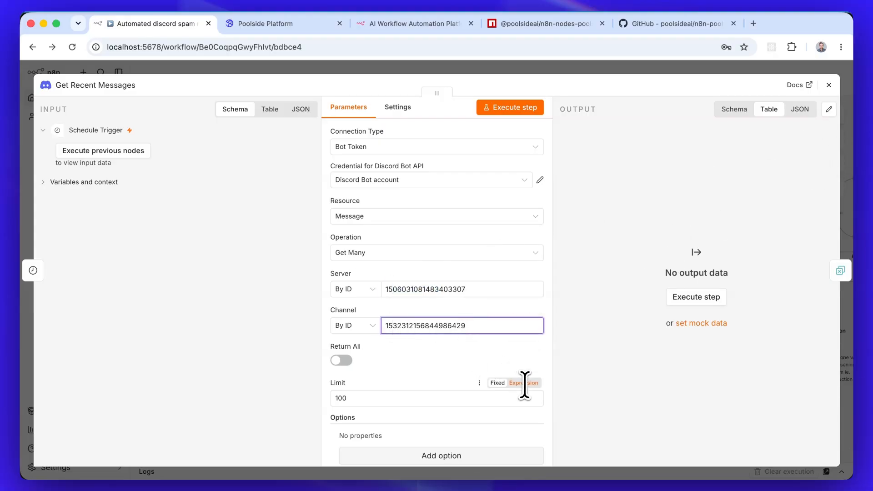
left_click(829, 86)
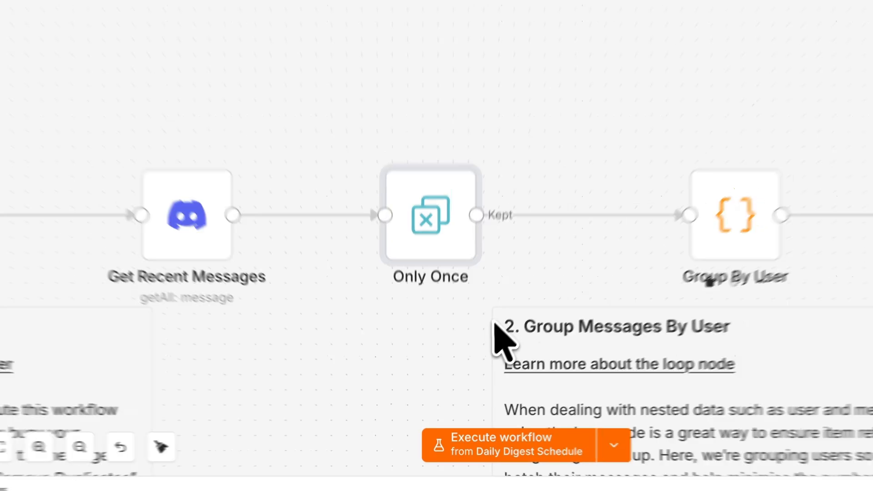
Review the Spam Detection node's categories and read the full description of the is_spam category
scroll(732, 257, "right", 2)
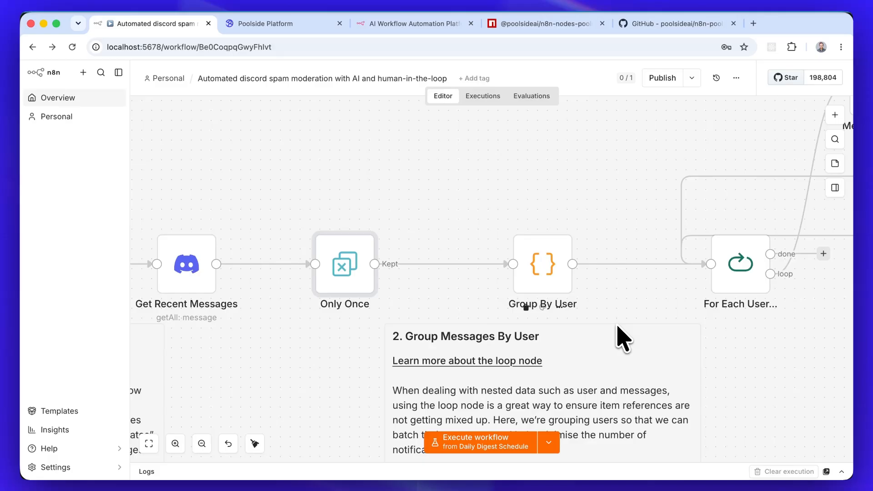
scroll(614, 298, "down", 2)
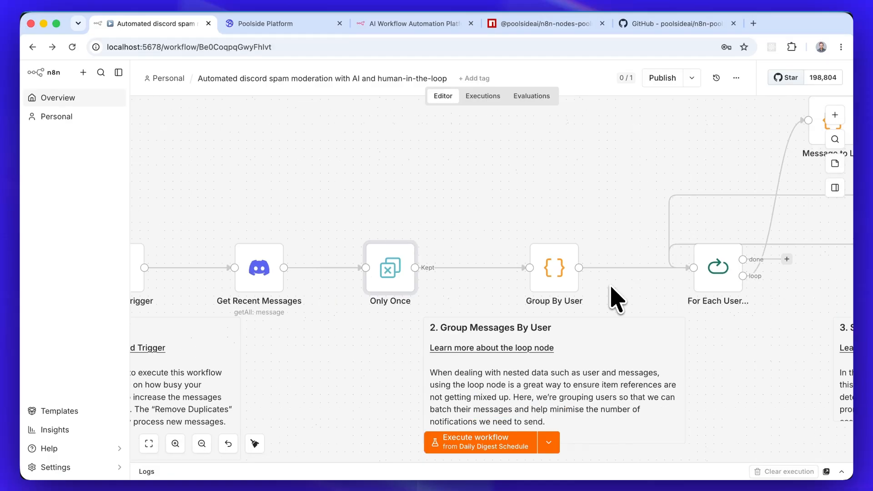
scroll(615, 296, "right", 5)
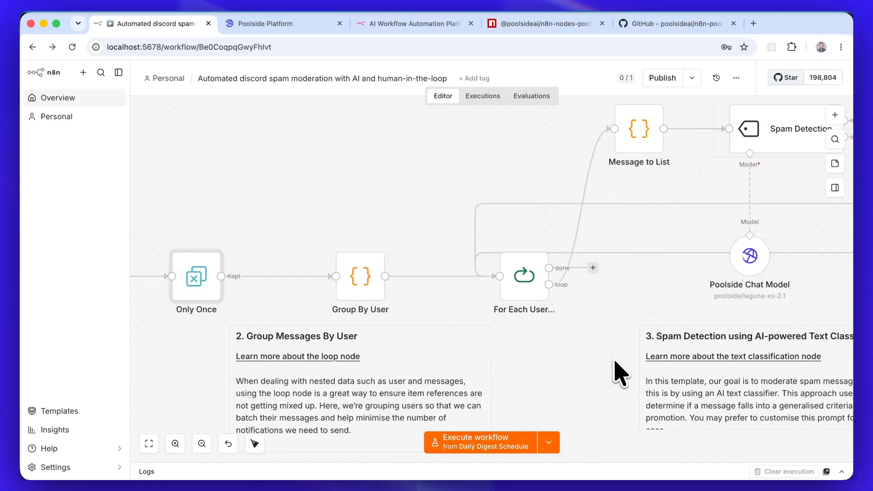
scroll(546, 348, "up", 3)
scroll(546, 347, "right", 3)
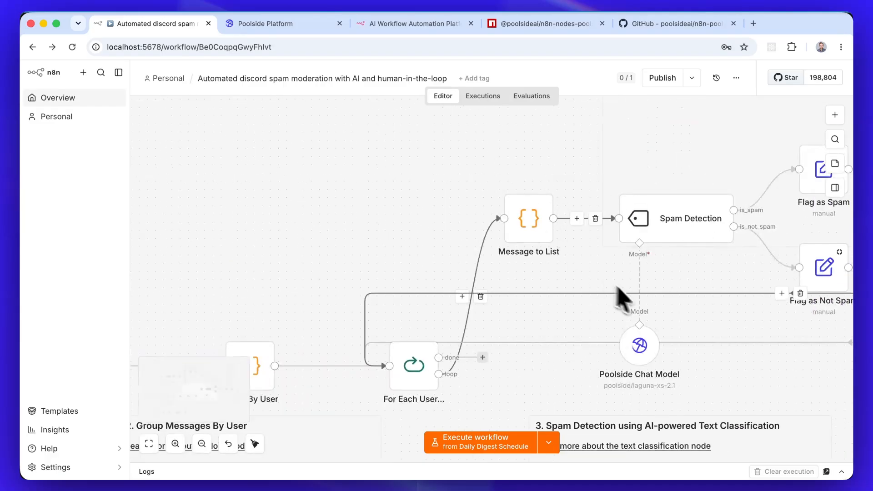
scroll(819, 361, "right", 4)
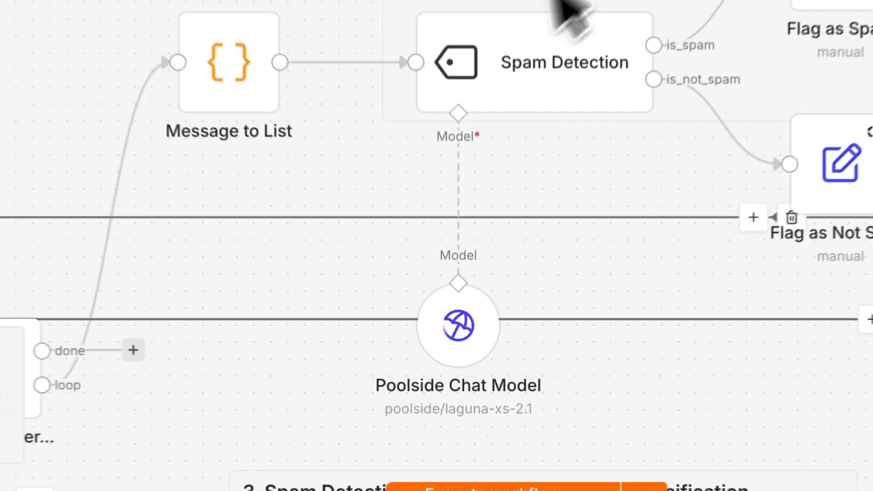
double_click(563, 72)
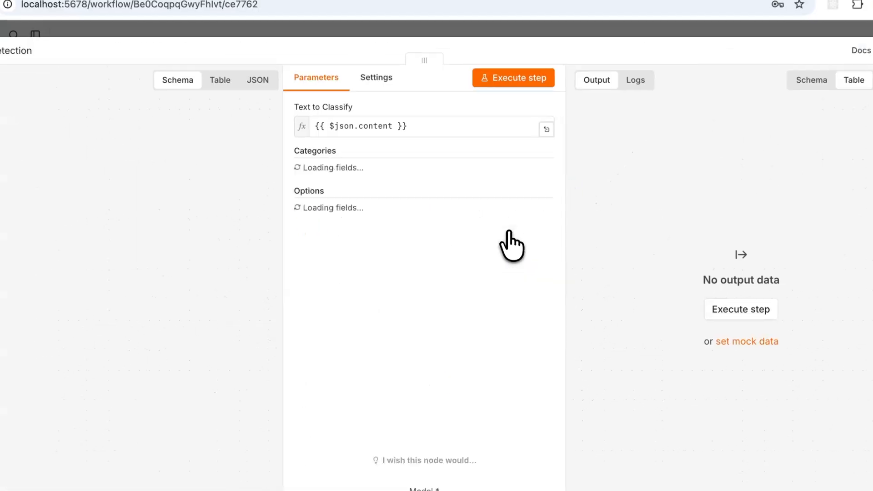
left_click(543, 247)
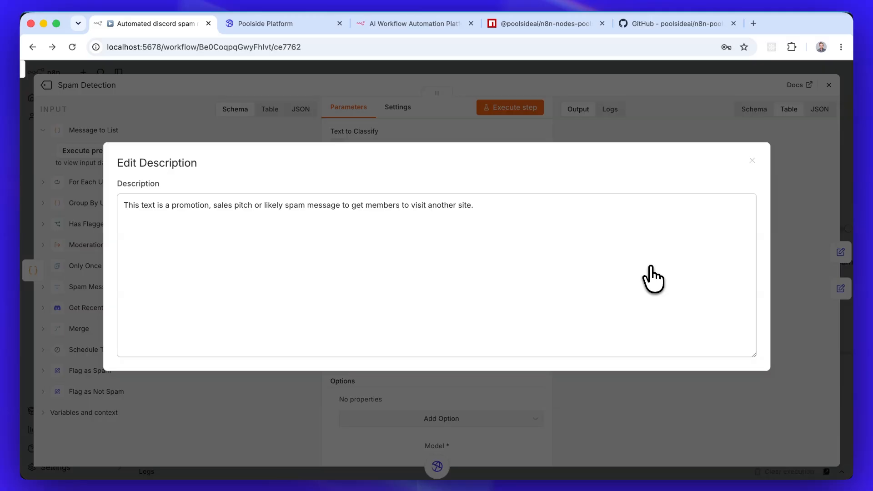
left_click(752, 161)
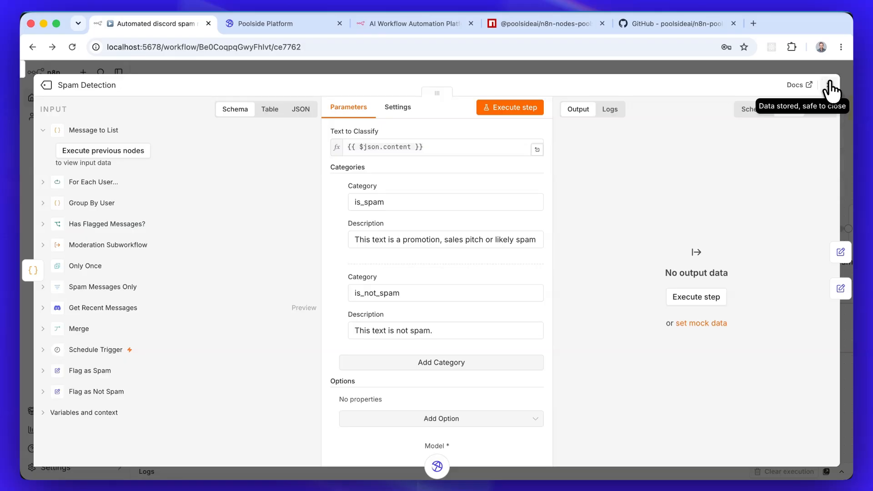
left_click(831, 86)
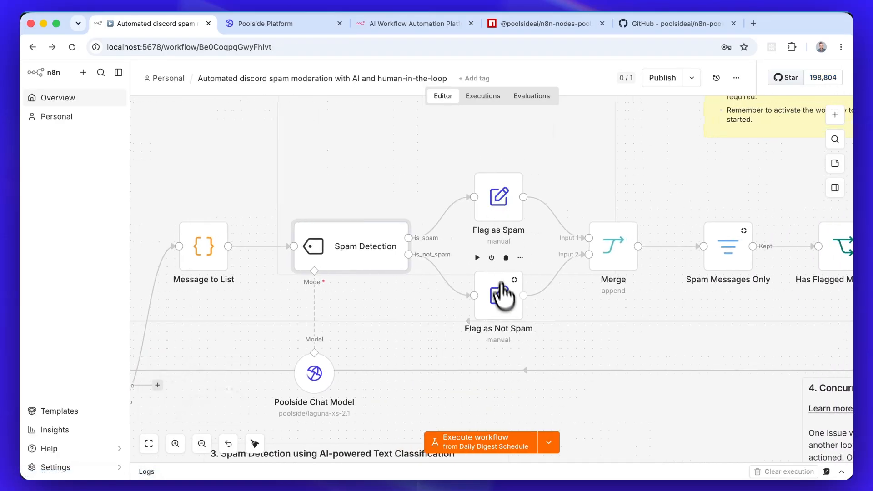
Trace the spam branch from the flagging nodes through Merge, Spam Messages Only and Has Flagged Messages? to the Moderation Subworkflow
scroll(686, 350, "right", 1)
scroll(687, 361, "right", 5)
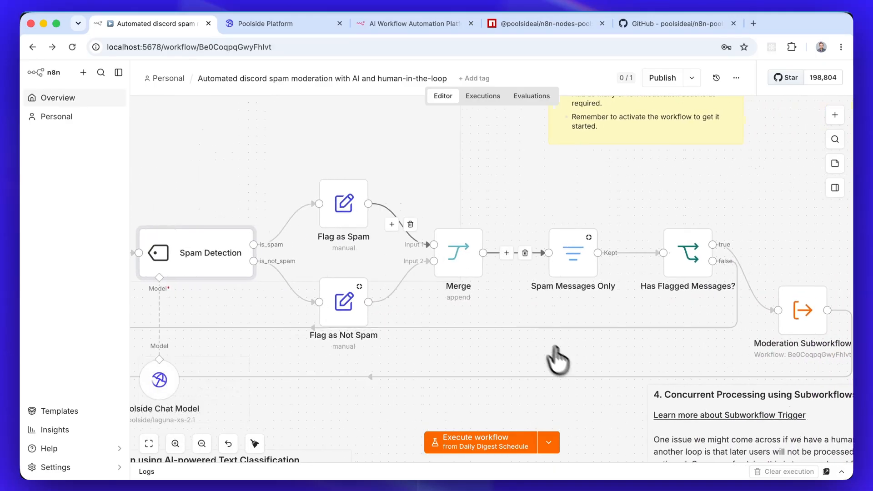
scroll(564, 367, "right", 5)
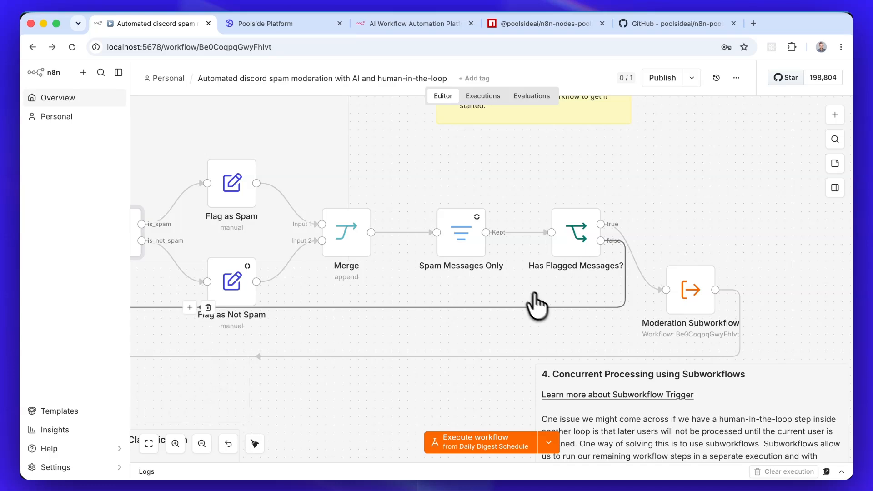
scroll(573, 335, "right", 3)
scroll(573, 336, "right", 3)
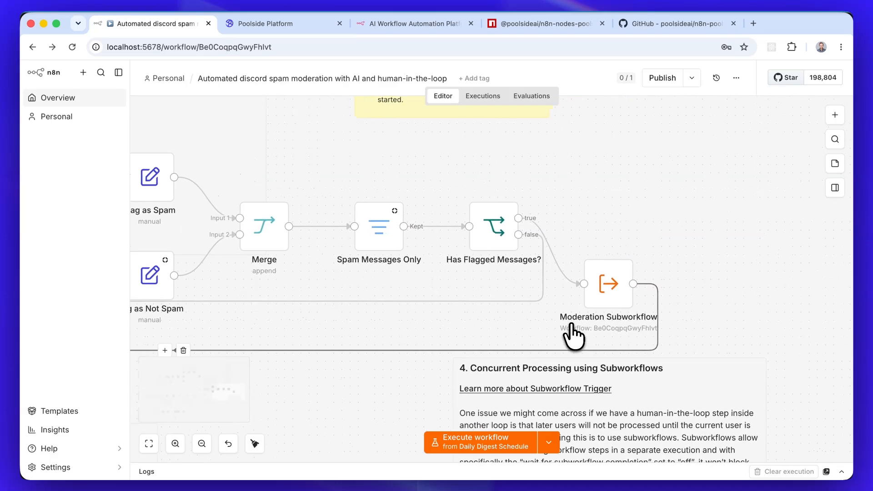
scroll(572, 282, "down", 5)
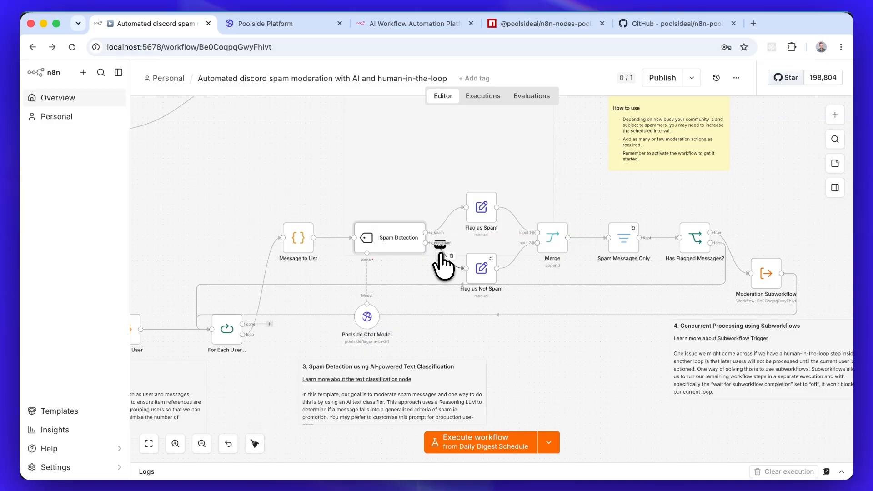
scroll(801, 298, "right", 3)
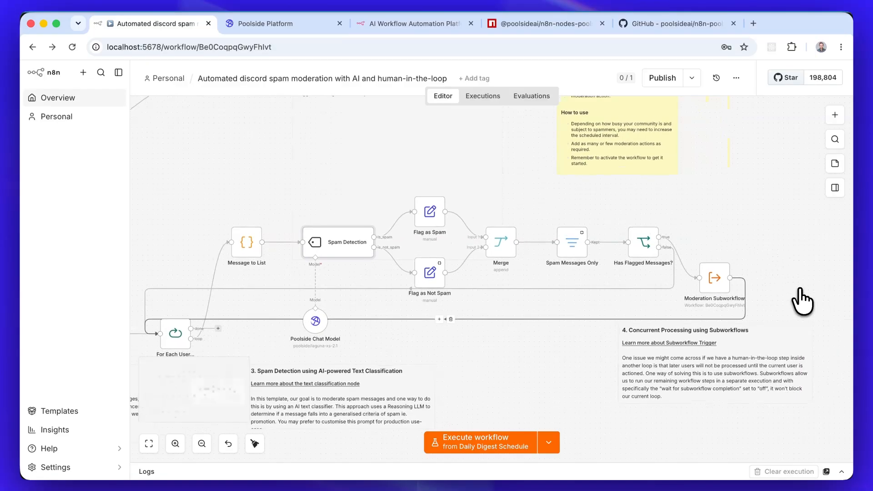
Read the full user message prompt of the Draft Warning node in the moderation subworkflow
scroll(387, 188, "left", 6)
scroll(387, 188, "up", 2)
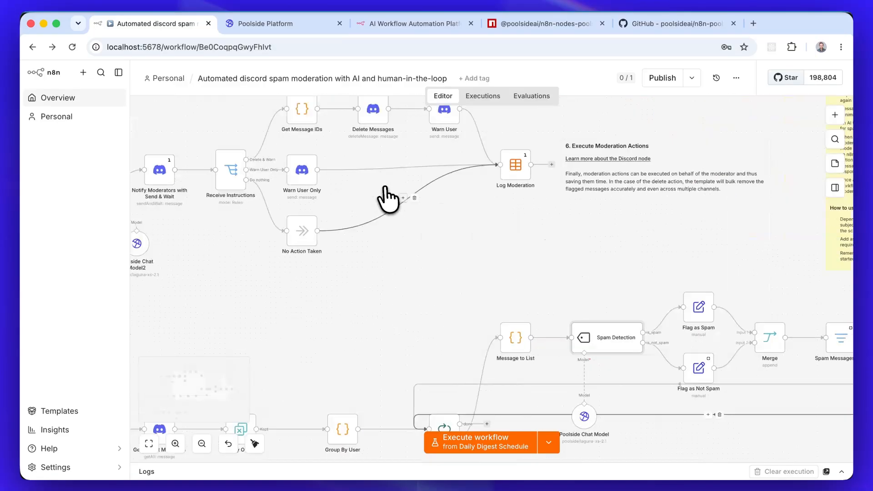
scroll(386, 196, "left", 6)
scroll(387, 196, "up", 2)
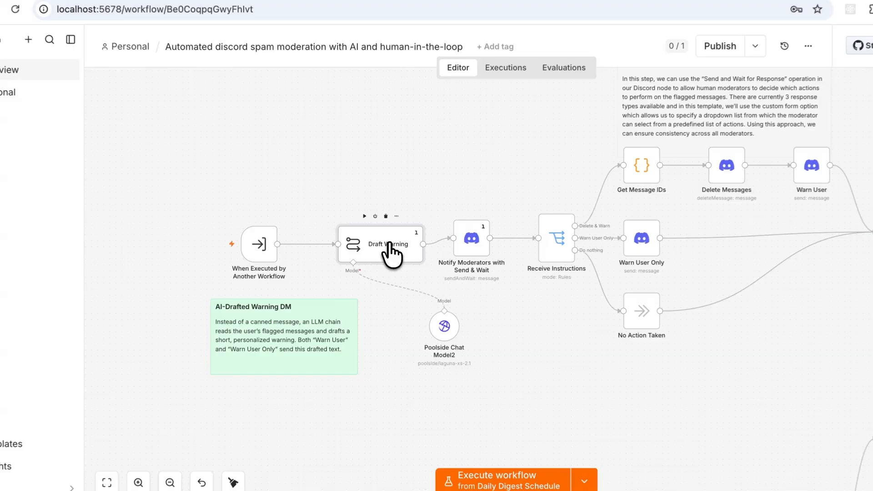
double_click(385, 246)
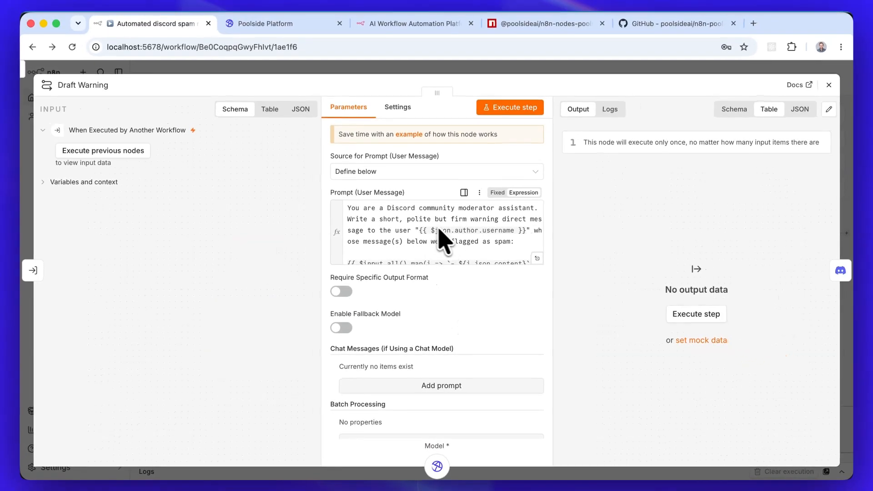
scroll(479, 250, "down", 1)
scroll(496, 259, "up", 1)
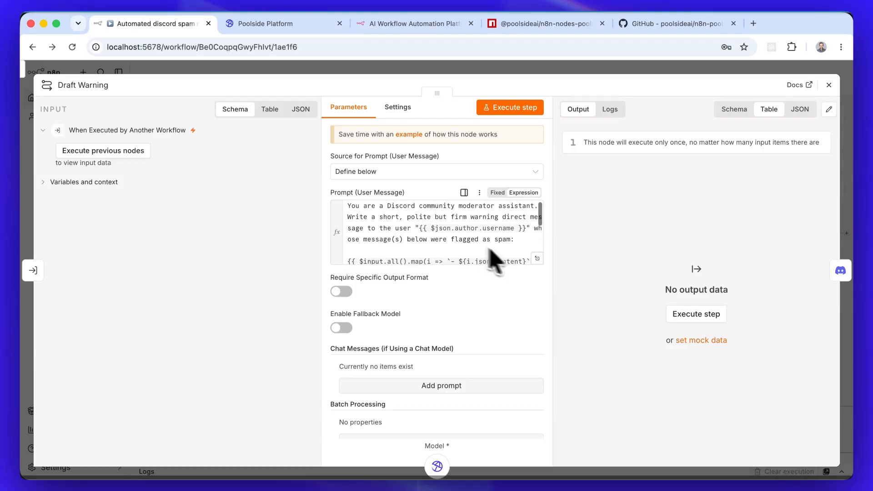
left_click(537, 258)
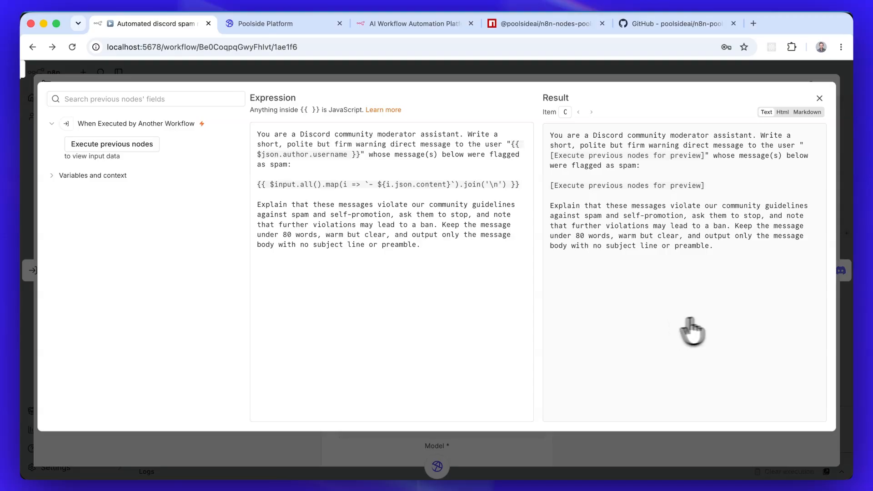
left_click(819, 98)
left_click(829, 86)
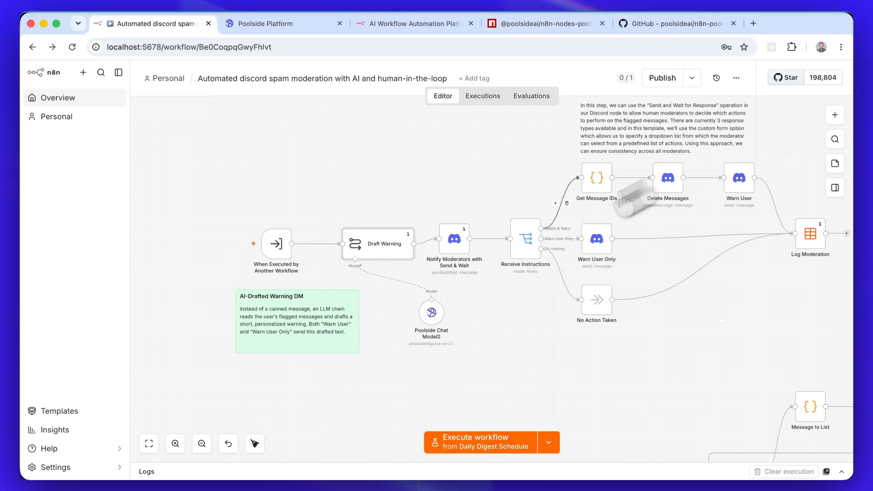
Review the routing rules and output names of the Receive Instructions node
scroll(462, 282, "right", 3)
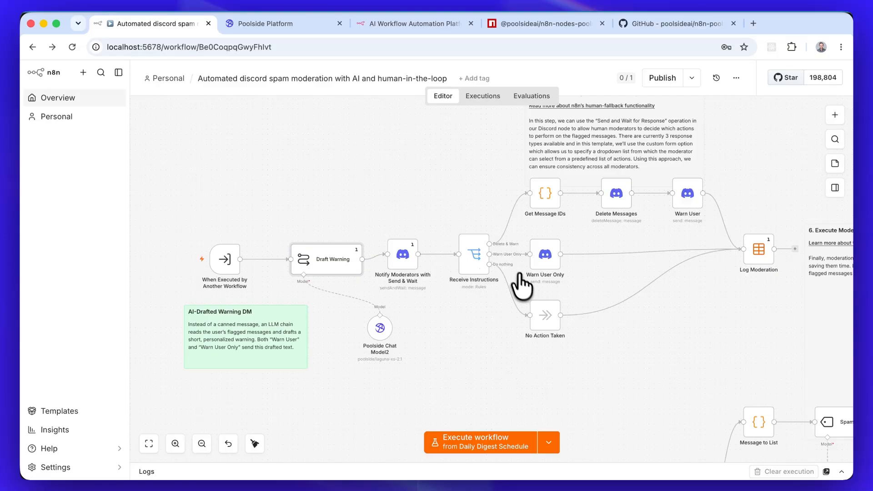
scroll(522, 267, "up", 3)
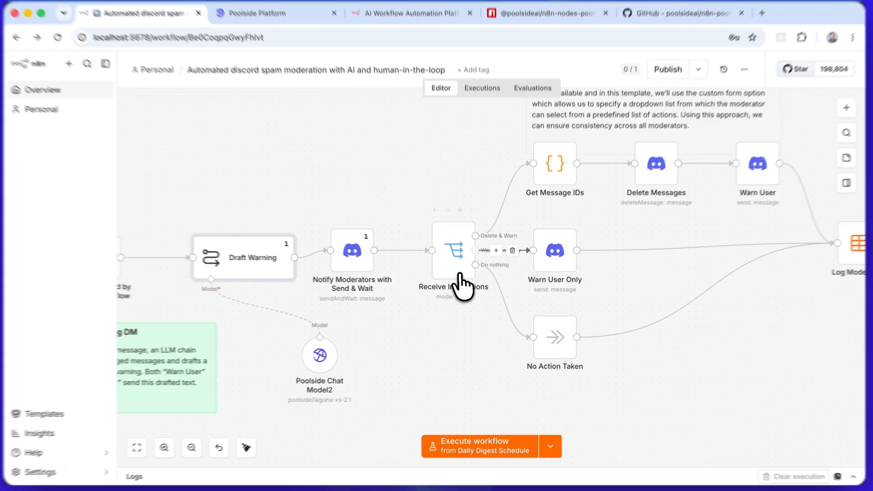
double_click(461, 286)
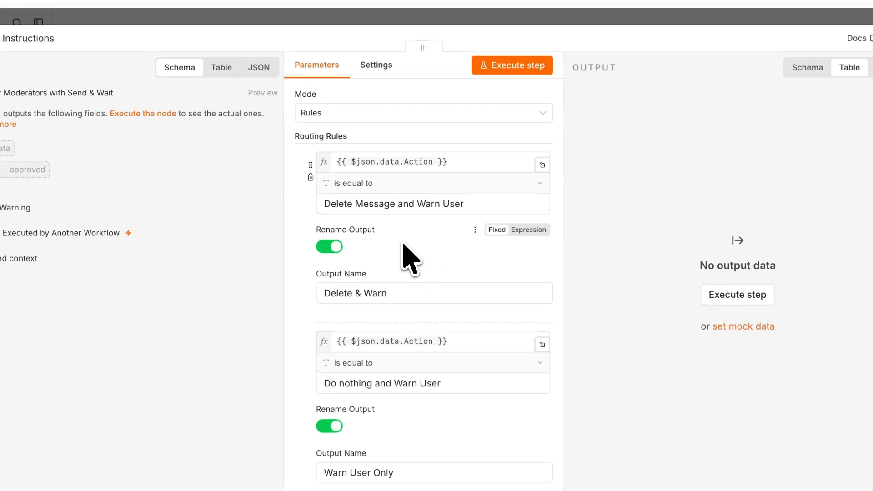
left_click_drag(326, 204, 408, 204)
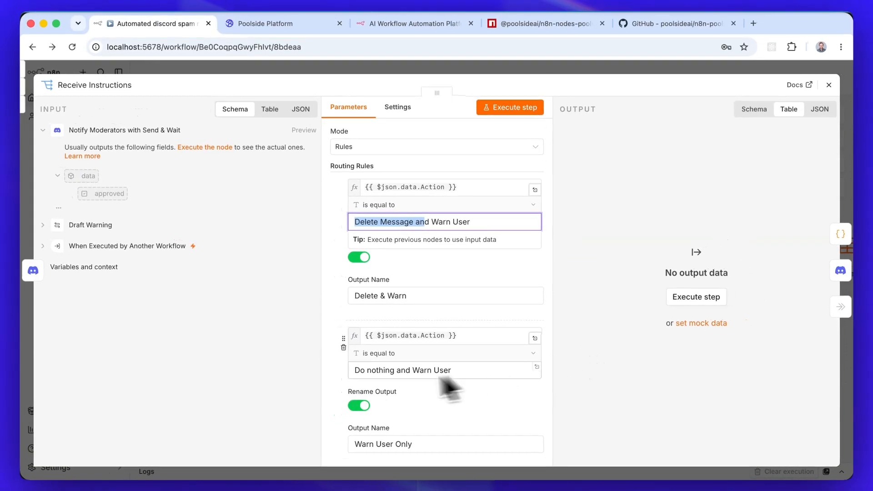
scroll(356, 300, "down", 3)
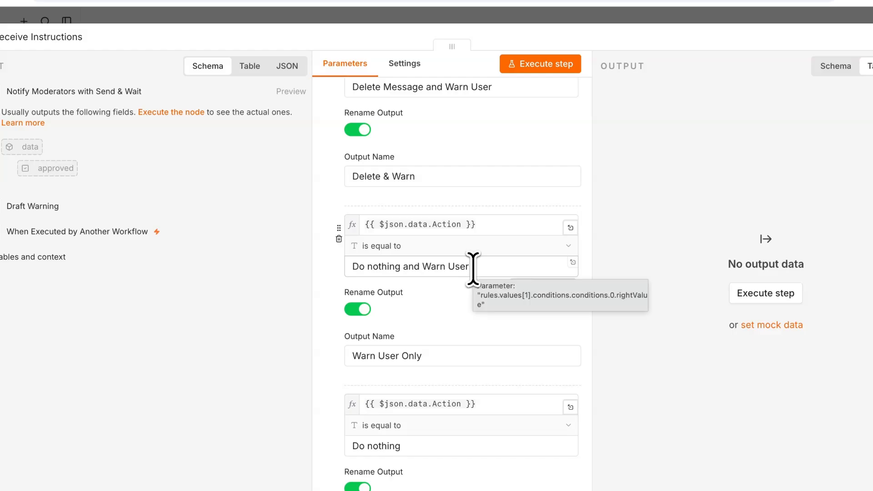
scroll(473, 268, "down", 4)
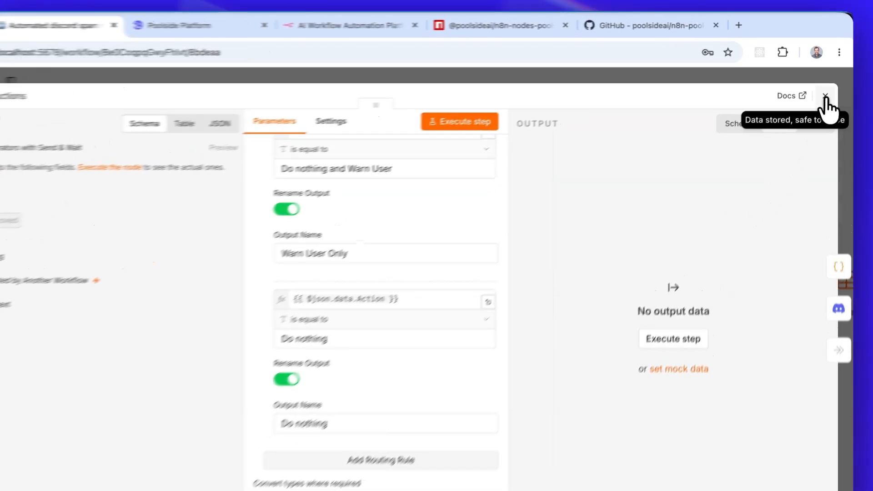
left_click(829, 85)
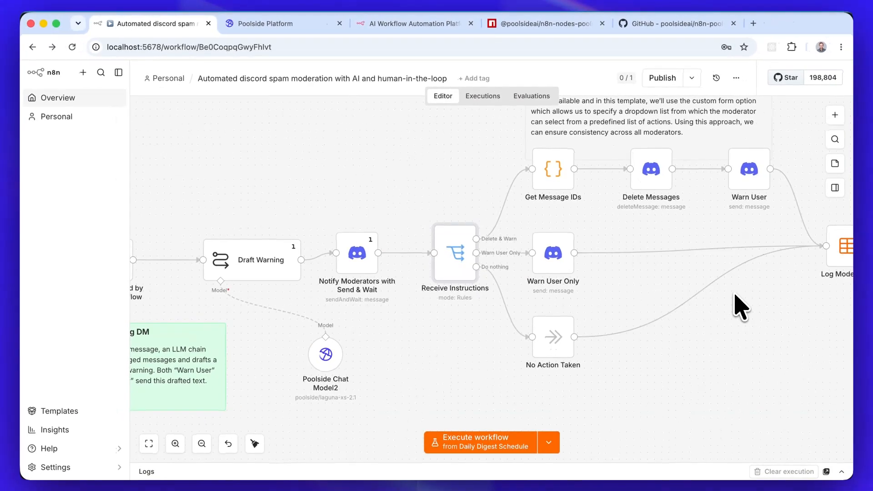
Trace the moderation action branches to the Log Moderation node and survey how the subworkflow sits beside the other flows
scroll(741, 307, "right", 5)
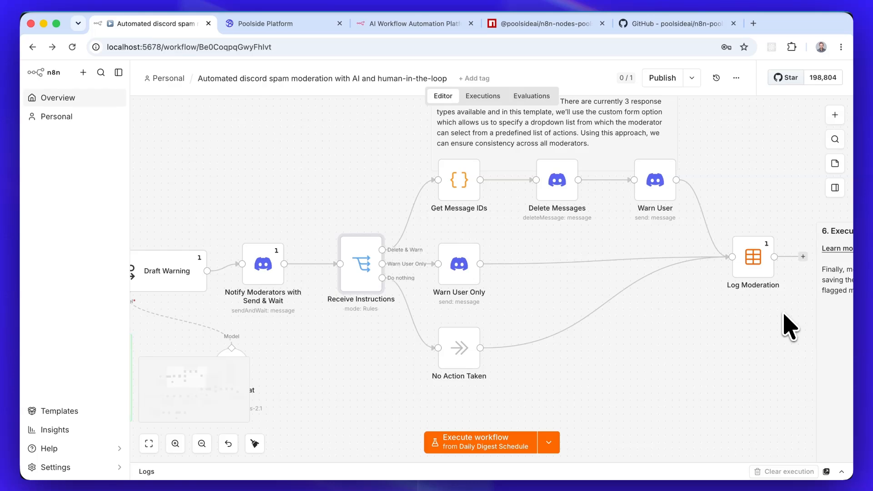
scroll(790, 327, "right", 4)
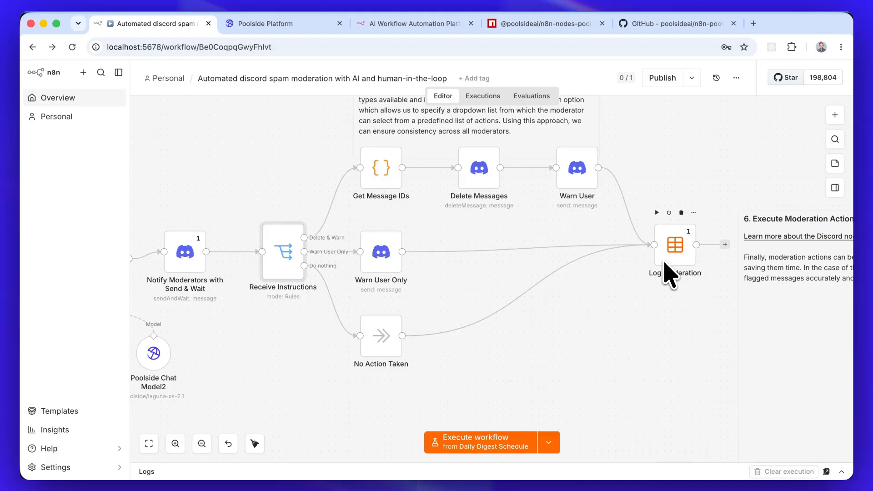
scroll(630, 368, "down", 5)
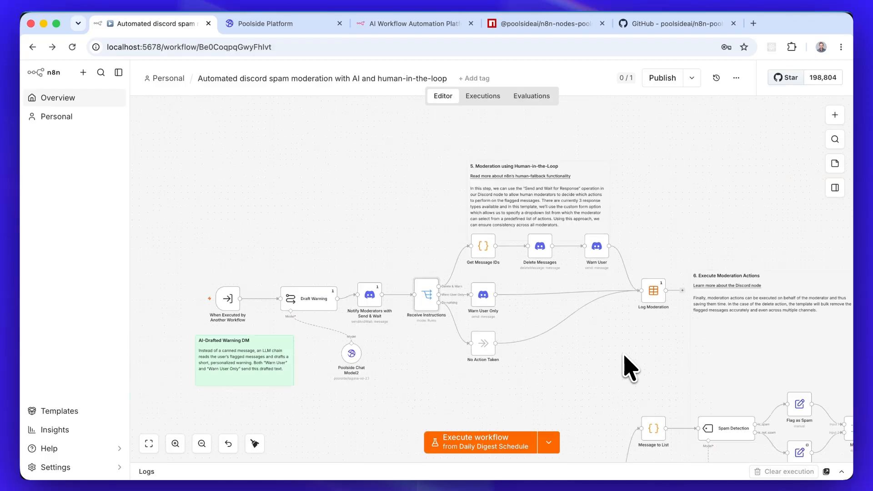
scroll(630, 369, "down", 10)
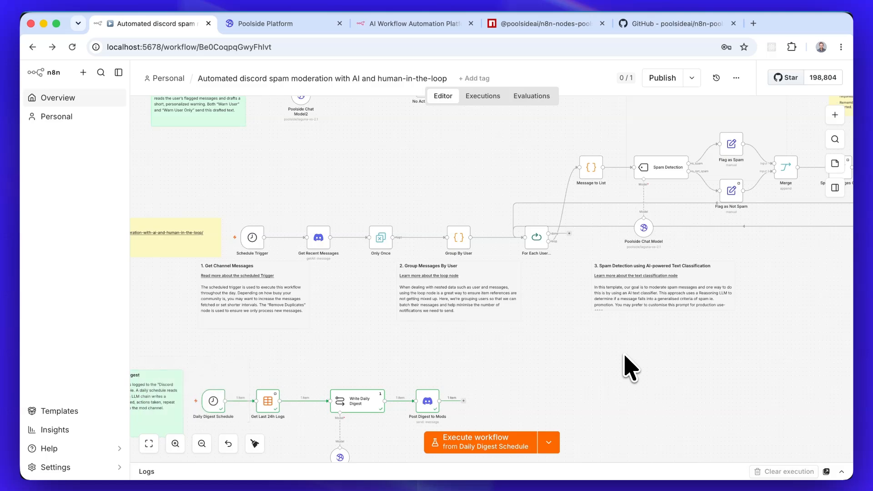
scroll(630, 368, "left", 4)
scroll(630, 368, "up", 3)
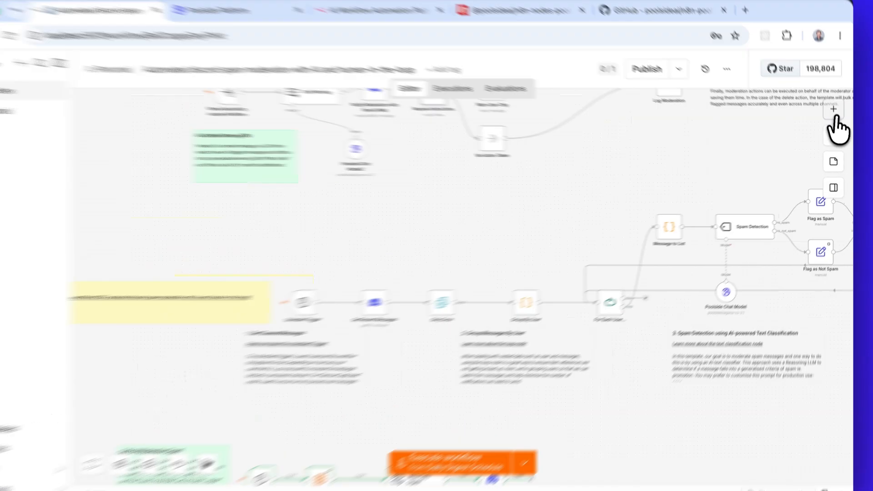
Look up the Discord node and review its available channel, message and member actions without adding one
left_click(836, 117)
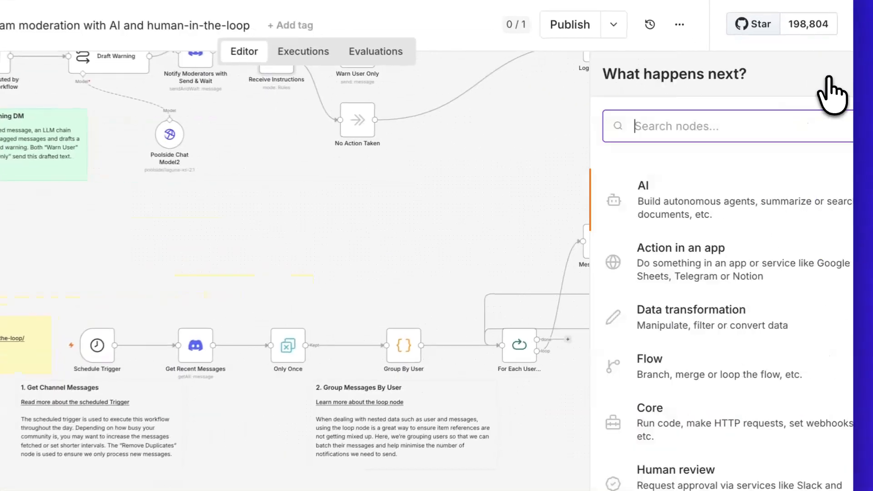
type("disco")
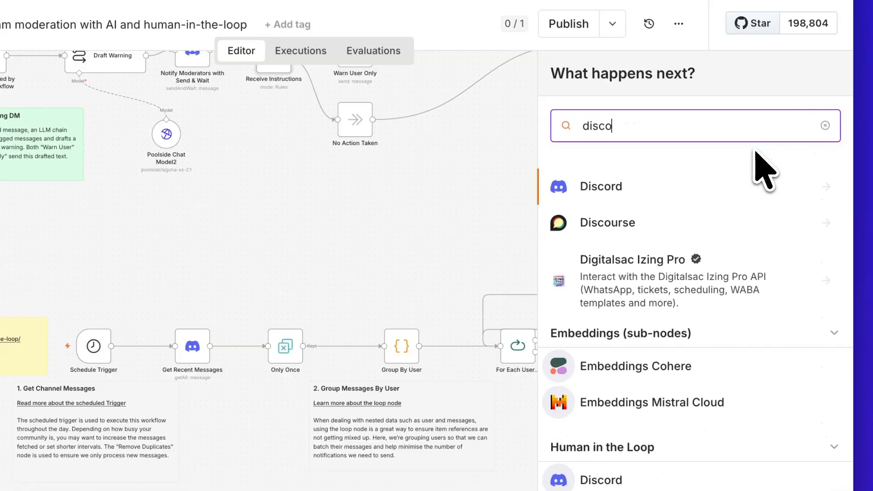
key("Return")
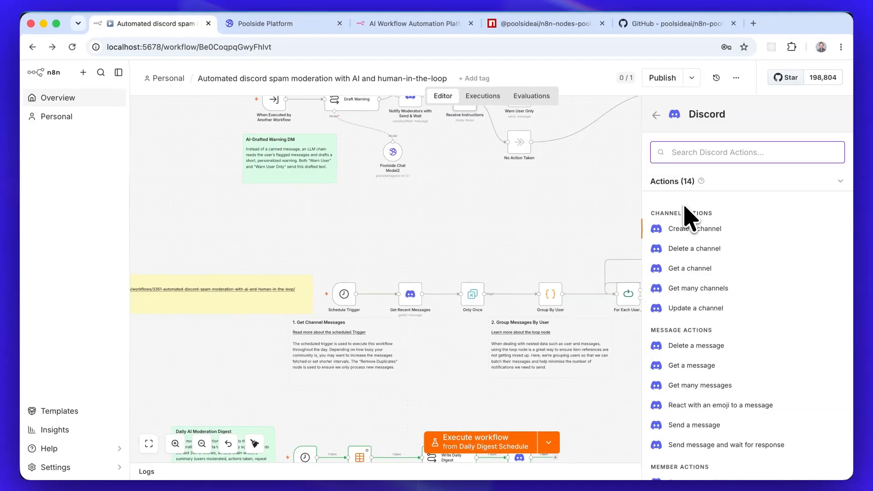
scroll(701, 269, "down", 4)
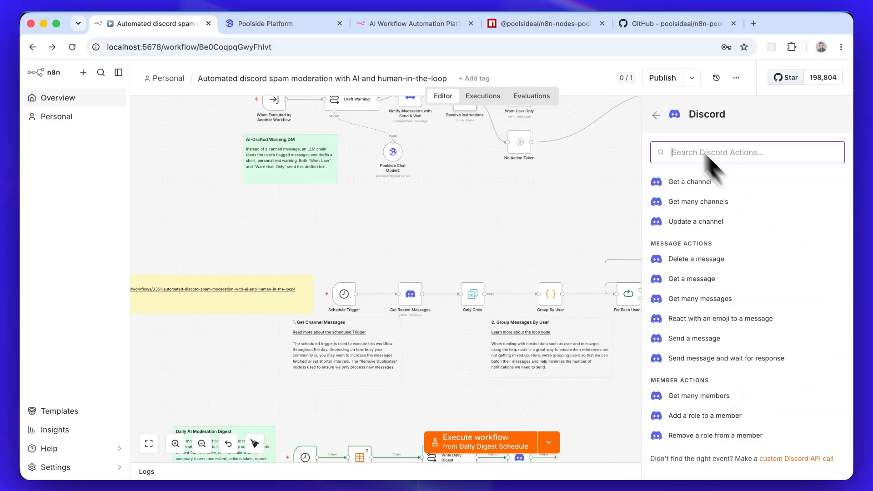
left_click(657, 115)
left_click(412, 319)
scroll(413, 321, "right", 2)
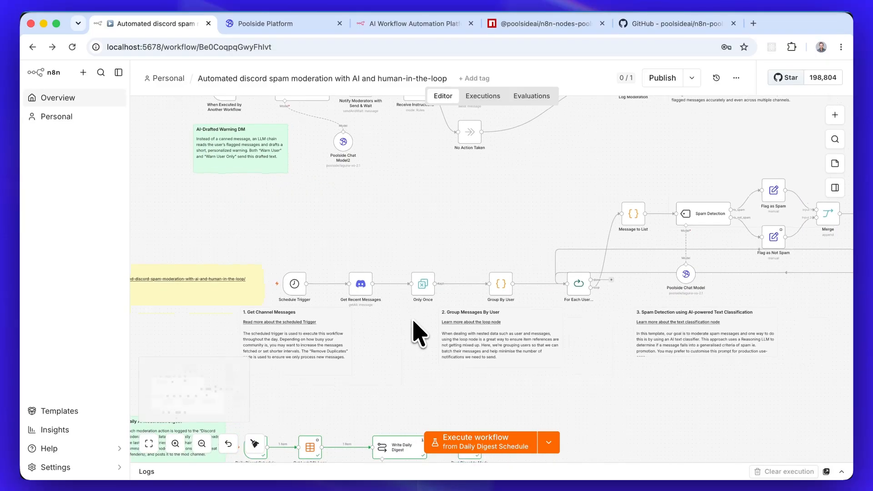
left_click(459, 486)
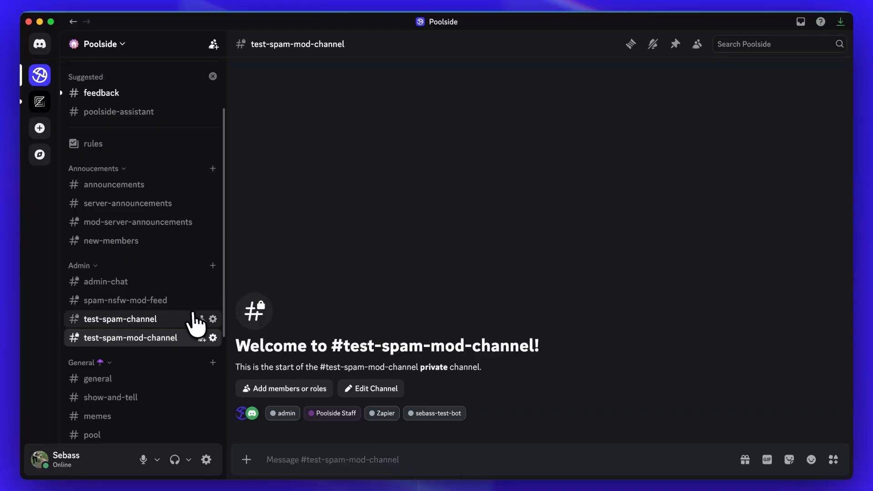
left_click(163, 316)
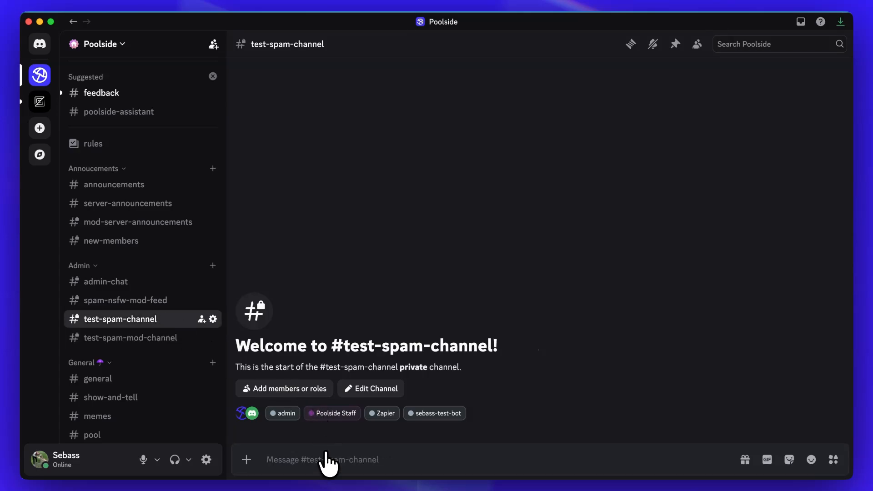
type("Hello")
key("Return")
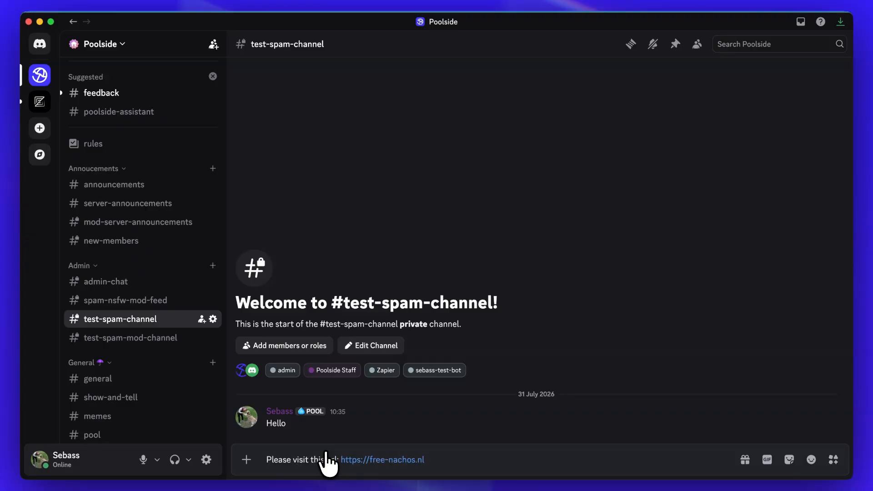
key("Return")
type("Thank you!")
key("Return")
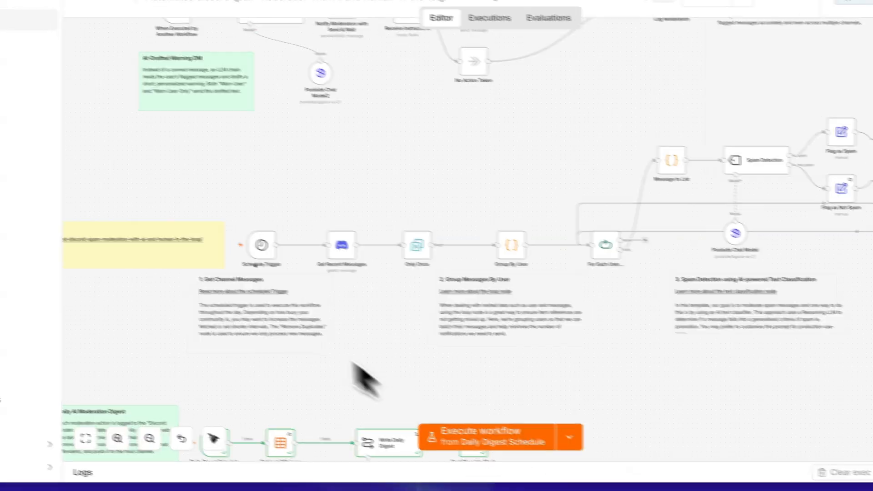
Return to n8n and execute the workflow from the Schedule Trigger, following the run across its nodes
mouse_move(238, 247)
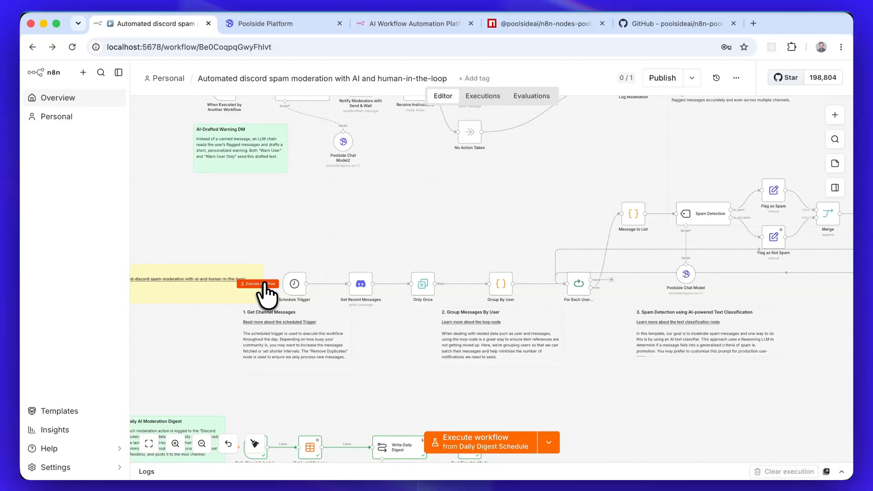
scroll(266, 293, "up", 1)
left_click(264, 284)
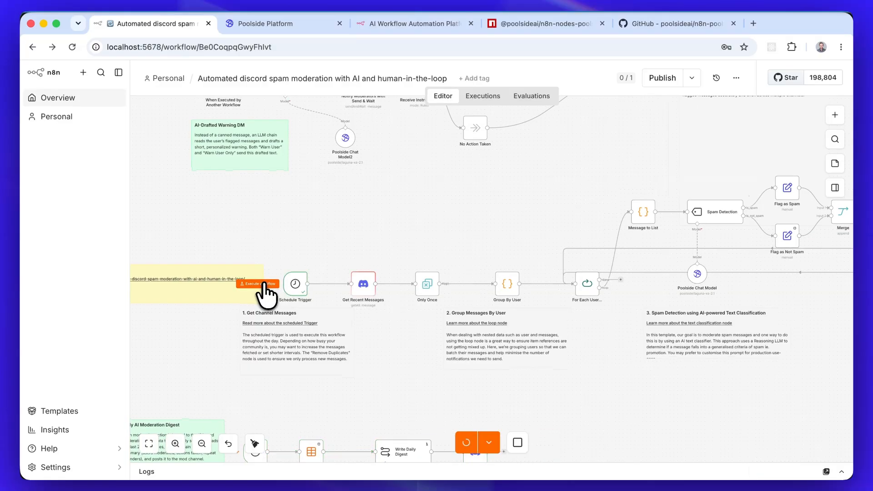
scroll(370, 359, "right", 1)
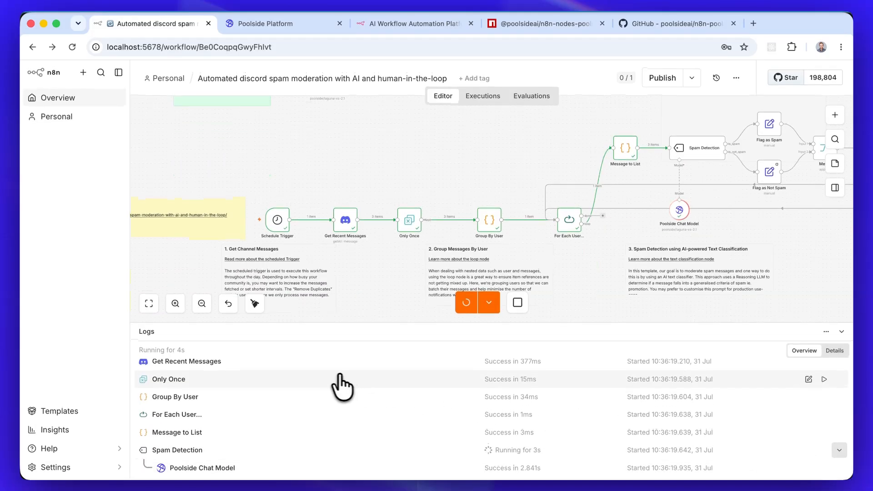
Inspect the logged outputs of the Get Recent Messages, Only Once and Group By User nodes for the current run
scroll(196, 390, "up", 2)
left_click(177, 386)
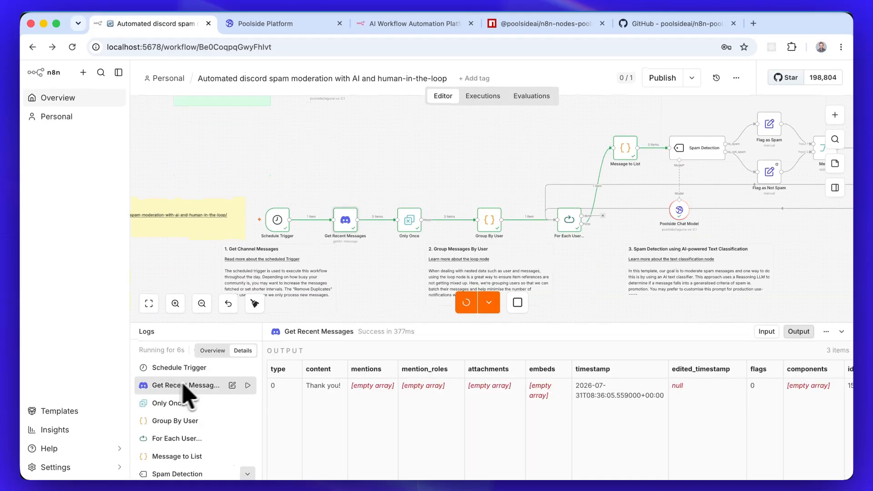
scroll(340, 404, "down", 7)
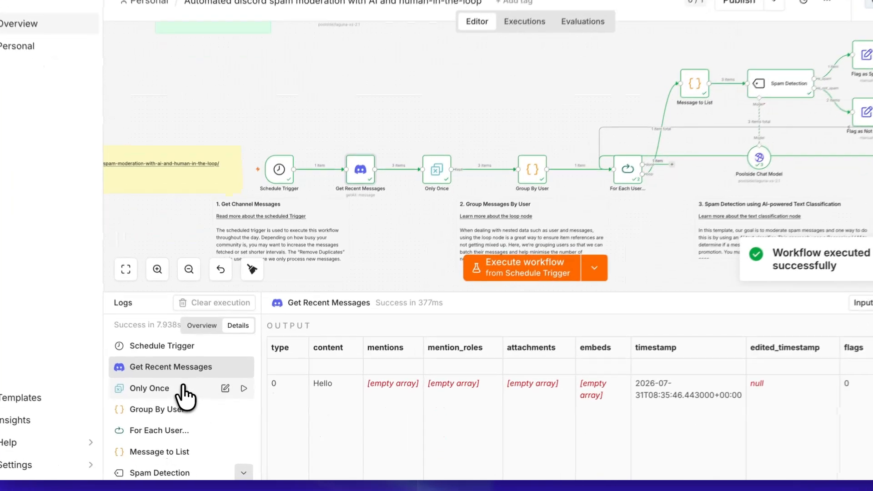
left_click(197, 402)
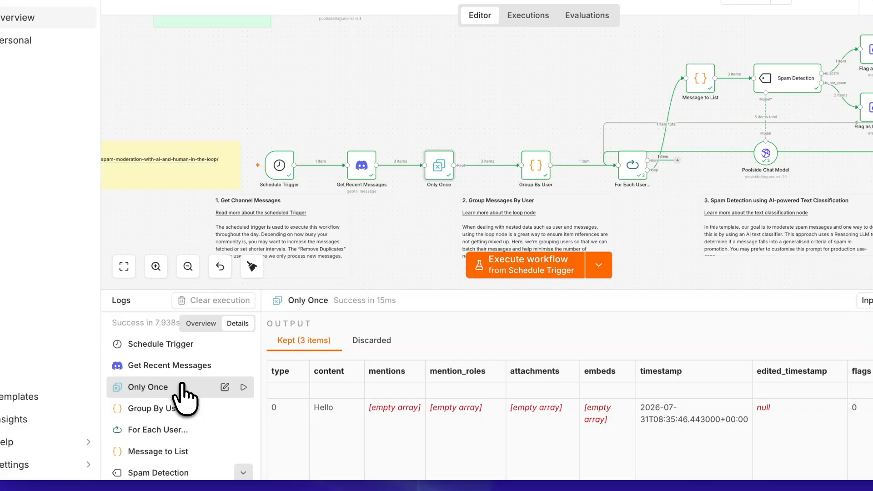
left_click(178, 408)
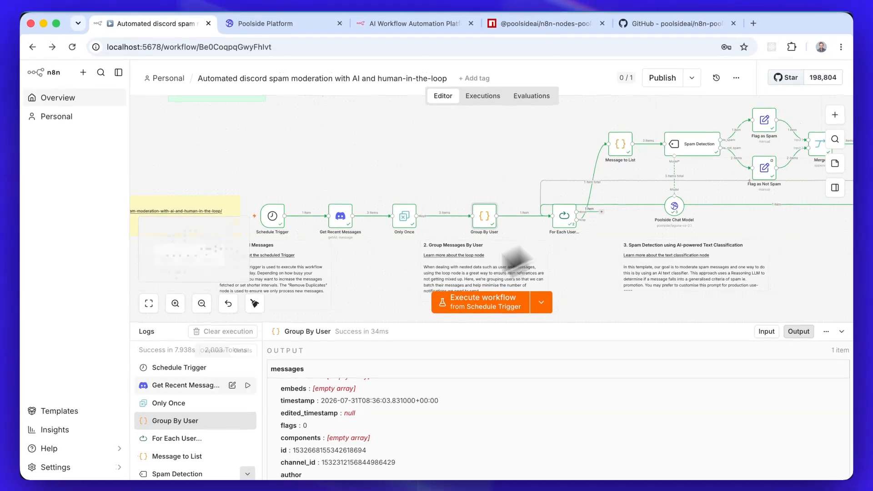
Follow the run to the spam detection branch and examine the message content in the Flag as Spam output
scroll(603, 197, "right", 2)
scroll(546, 246, "right", 5)
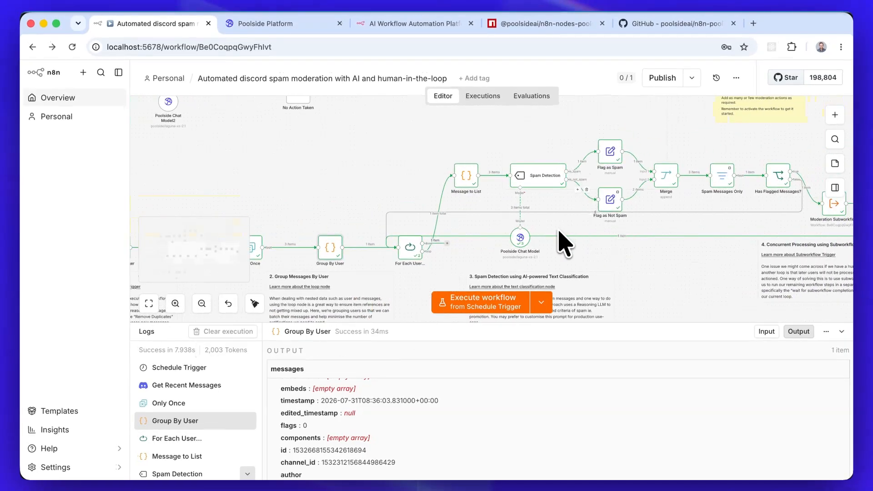
scroll(223, 446, "down", 2)
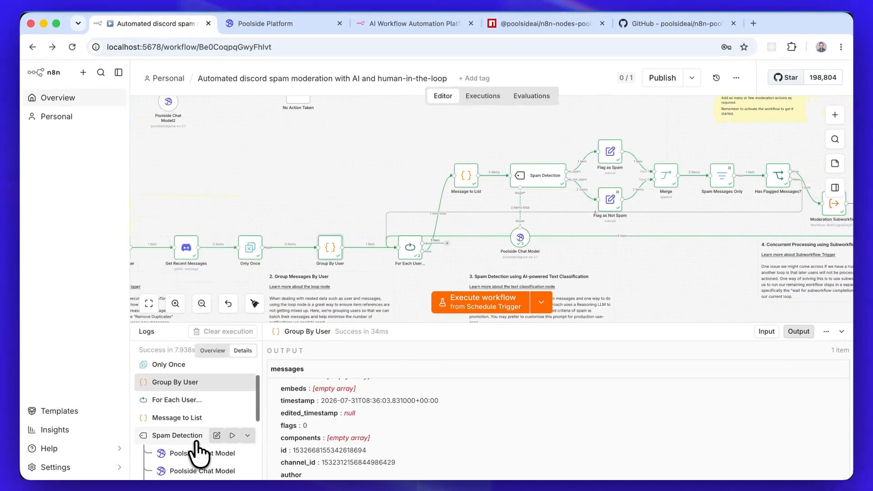
scroll(182, 437, "down", 4)
left_click(172, 423)
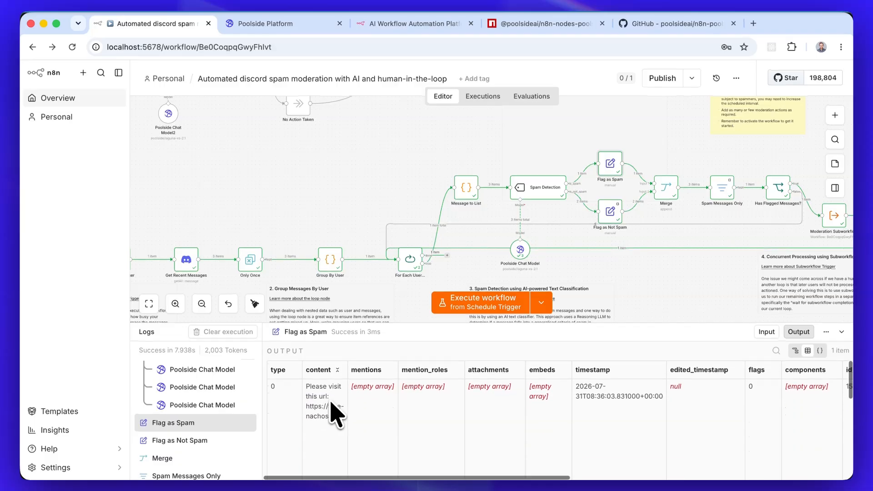
left_click_drag(307, 386, 322, 407)
scroll(322, 409, "down", 5)
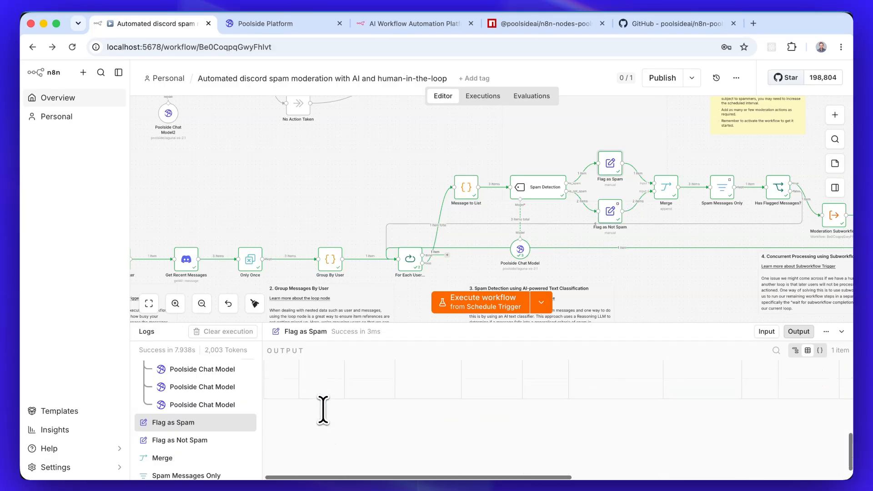
scroll(323, 410, "up", 5)
Examine the messages in the Flag as Not Spam node's logged output
left_click(184, 441)
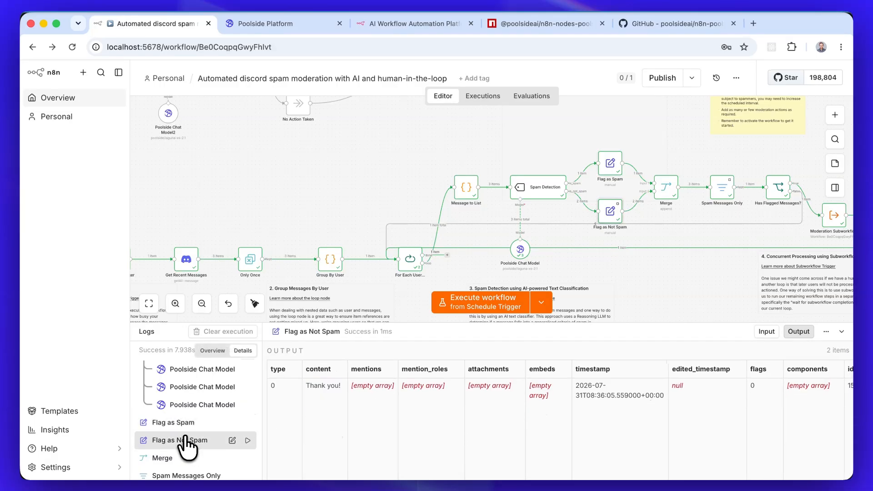
scroll(337, 425, "down", 2)
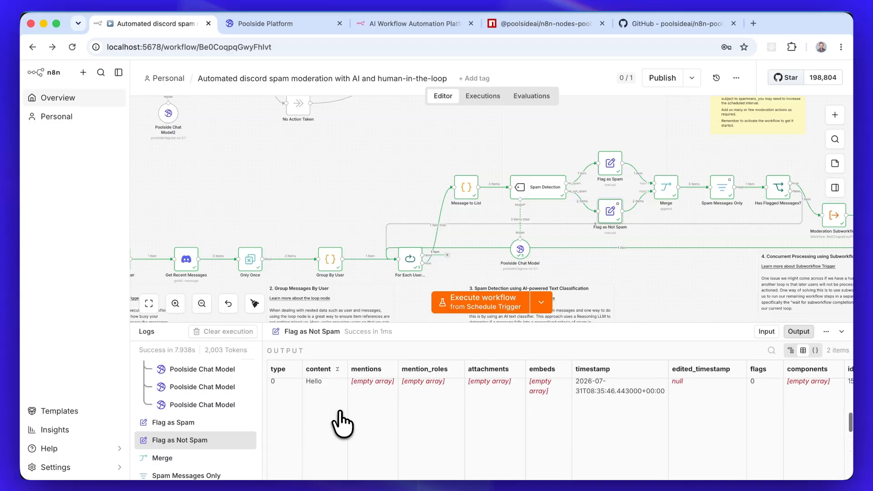
scroll(342, 425, "up", 2)
scroll(343, 424, "up", 1)
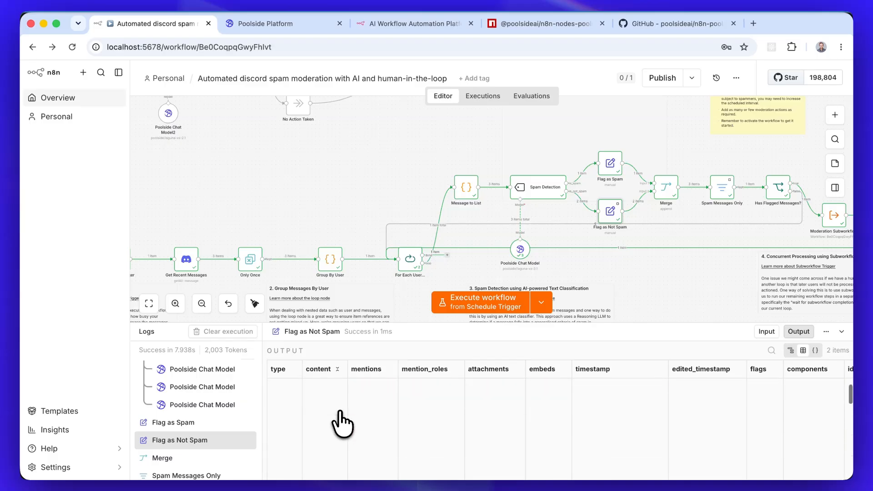
scroll(230, 419, "down", 2)
Review the logged outputs of Merge, Spam Messages Only, Has Flagged Messages? and Moderation Subworkflow
left_click(170, 403)
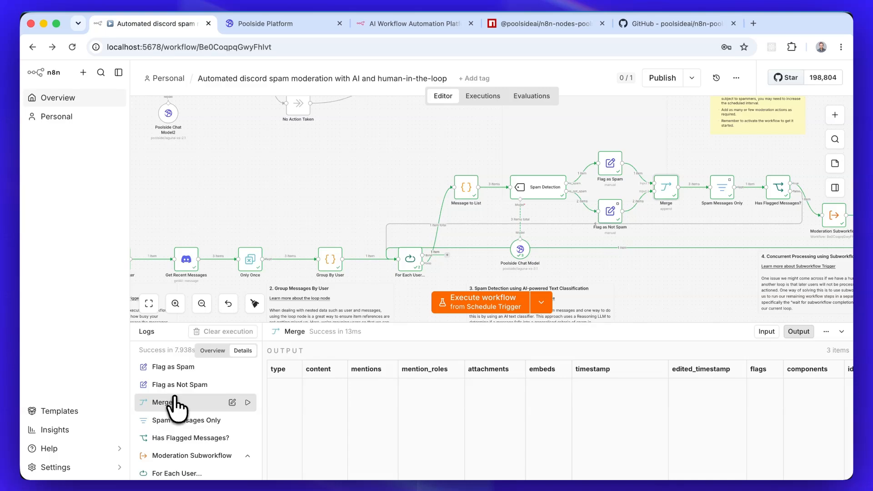
left_click(204, 413)
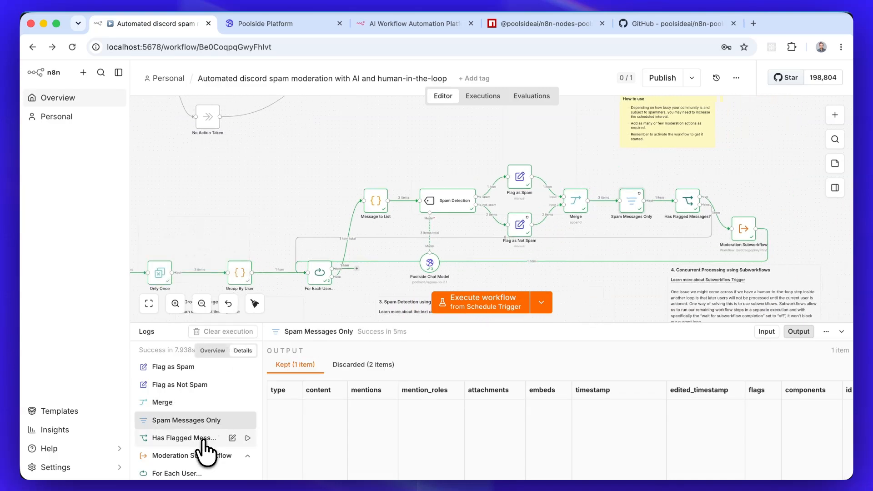
left_click(204, 439)
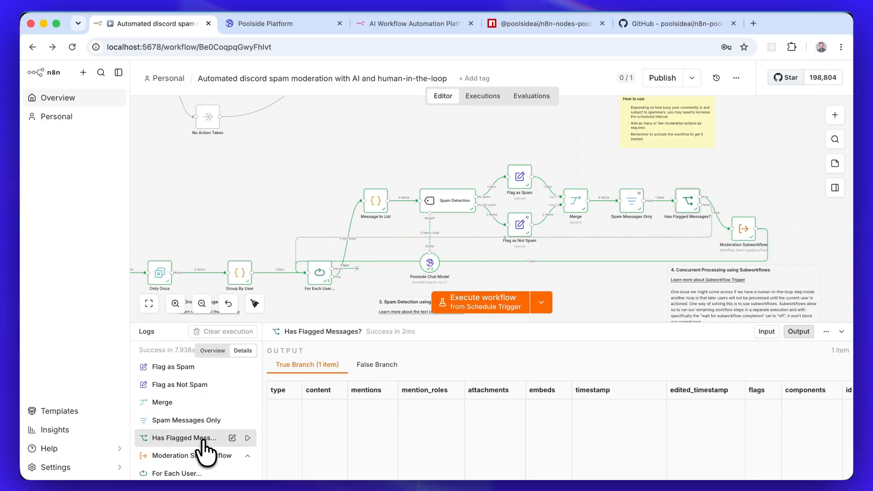
left_click(205, 454)
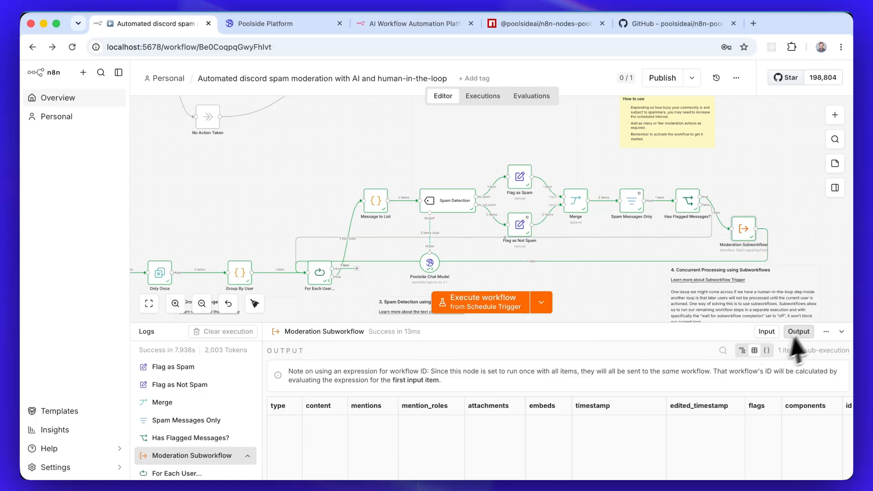
scroll(205, 439, "up", 5)
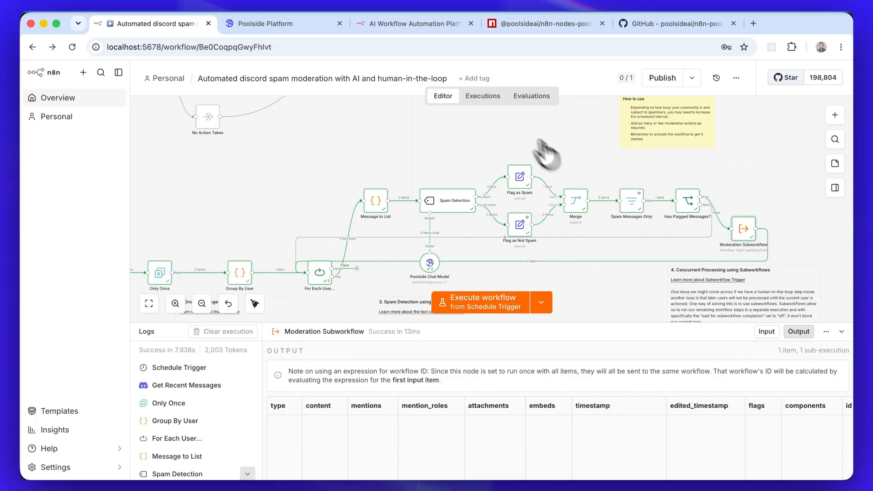
View the waiting Jul 31, 10:36:26 execution and inspect its When Executed by Another Workflow and Draft Warning outputs
left_click(484, 97)
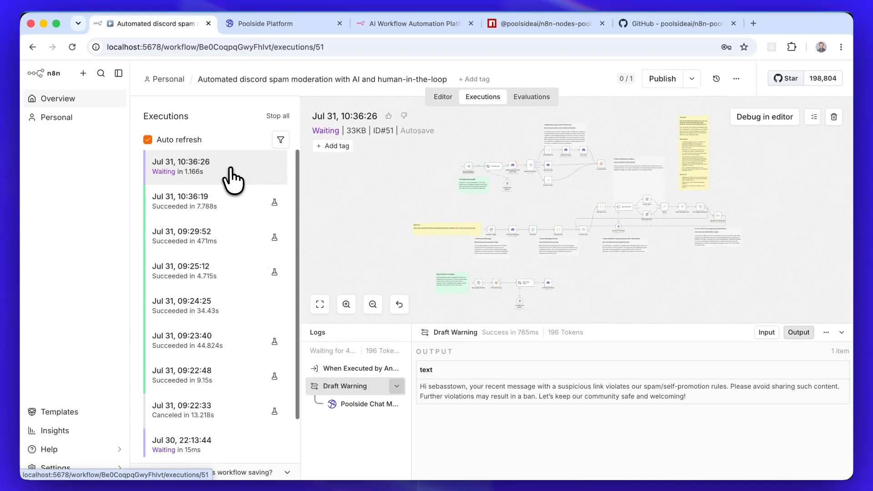
left_click(335, 368)
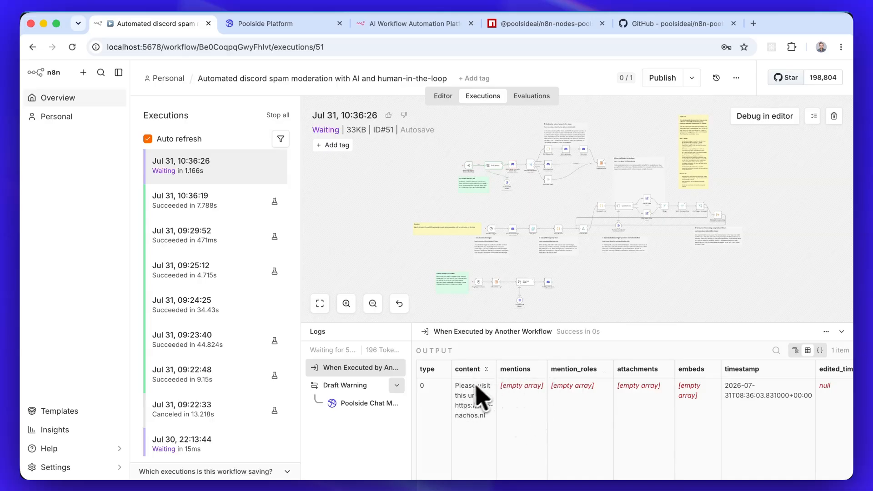
scroll(506, 138, "up", 5)
scroll(482, 205, "up", 3)
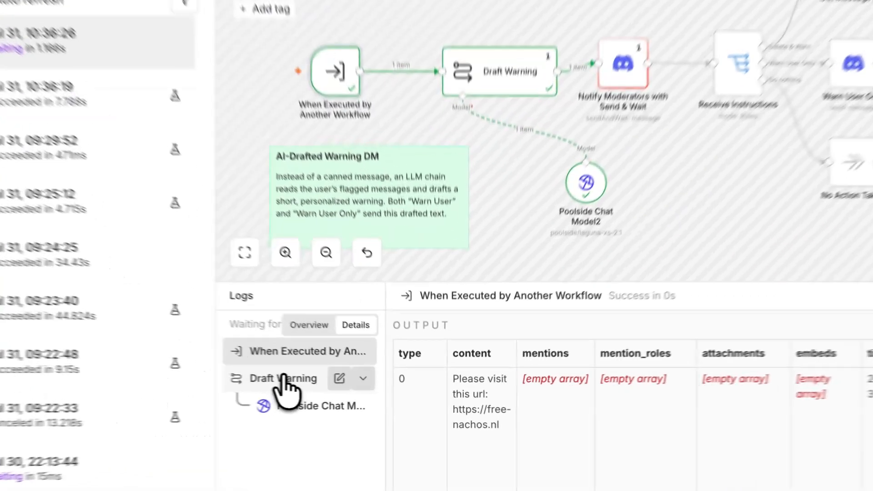
left_click(345, 384)
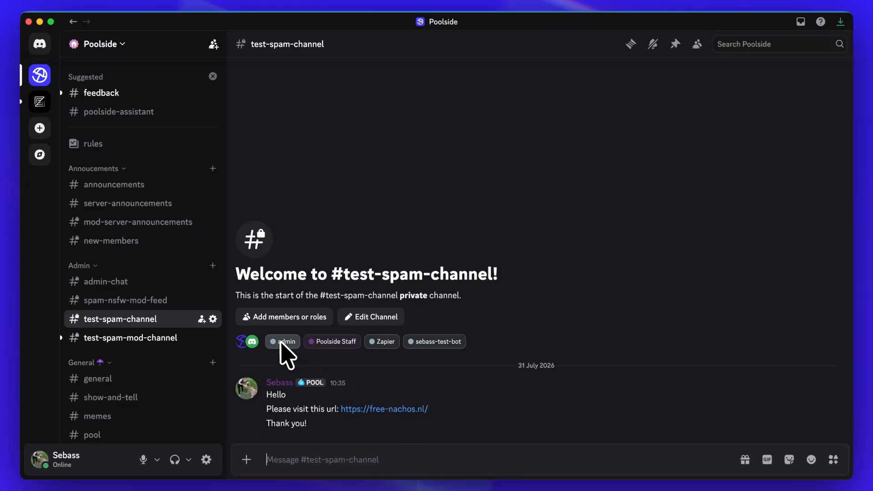
Switch to Discord, respond to the Spam Detected alert in test-spam-mod-channel and submit the action "Do nothing and Warn User"
left_click(94, 348)
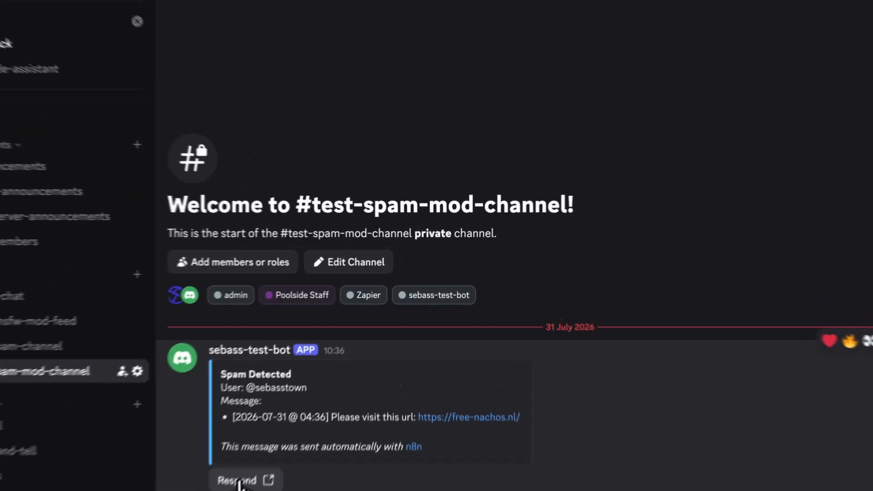
left_click(239, 482)
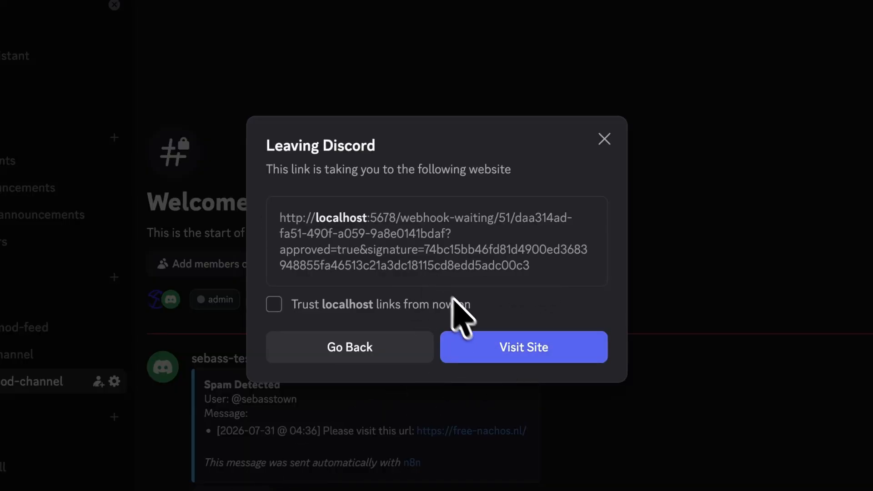
left_click(518, 350)
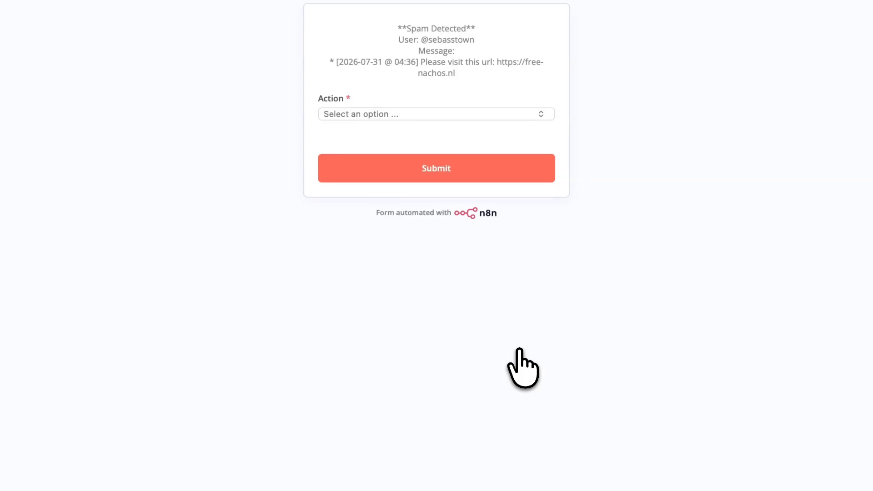
left_click(378, 116)
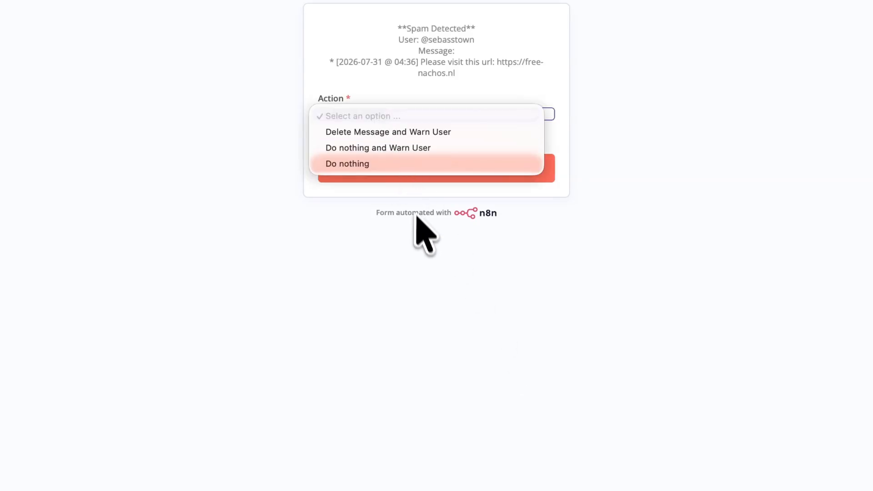
left_click(387, 168)
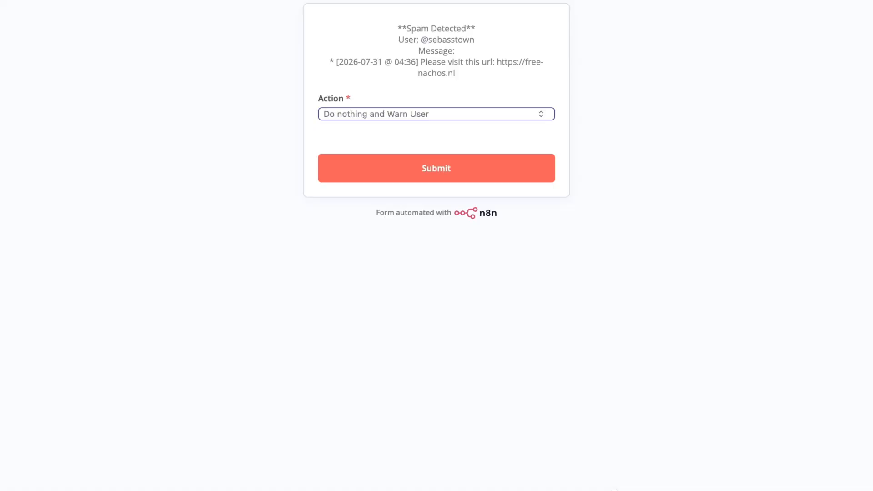
left_click(465, 164)
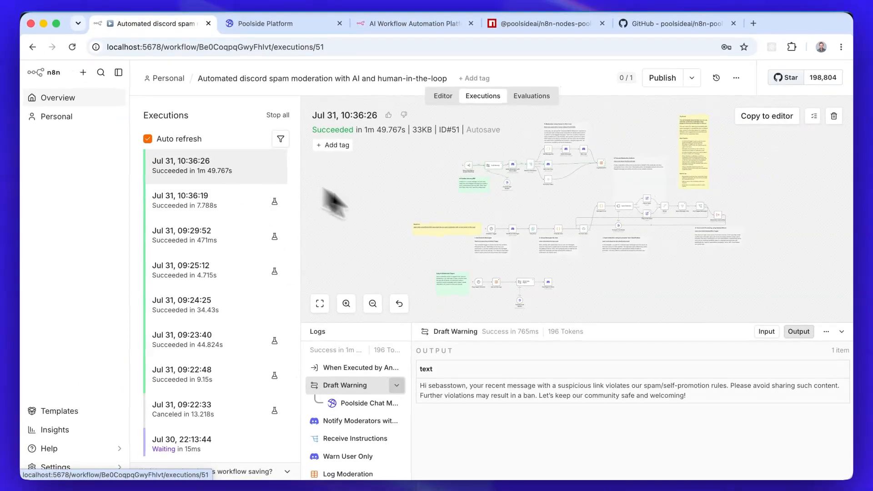
Return to the n8n execution and trace the moderator response through Notify Moderators with Send & Wait, Receive Instructions and Warn User Only
scroll(536, 168, "up", 5)
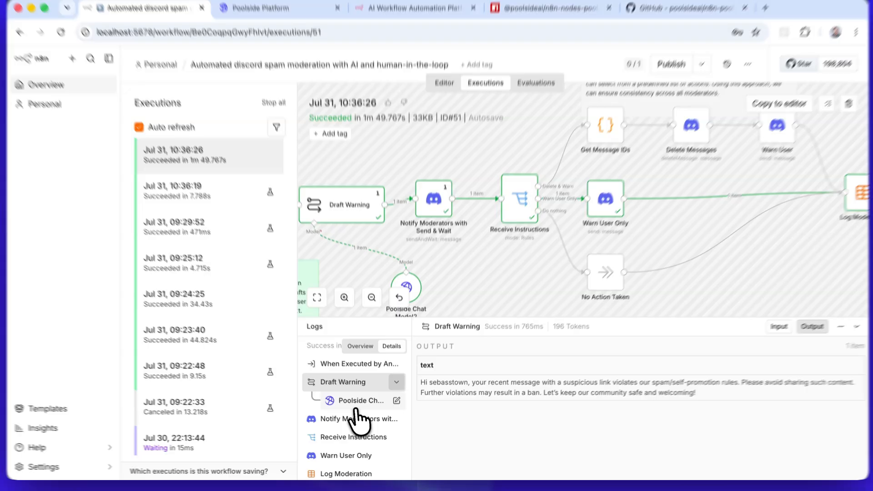
left_click(345, 421)
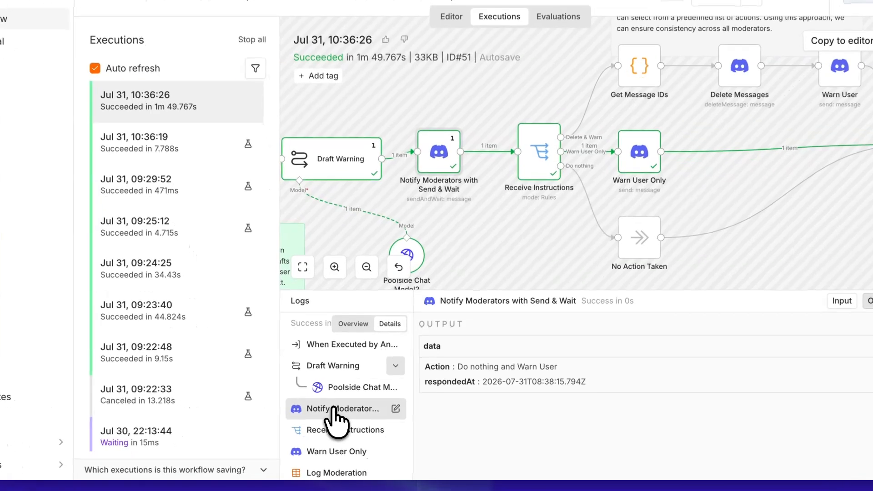
left_click(345, 439)
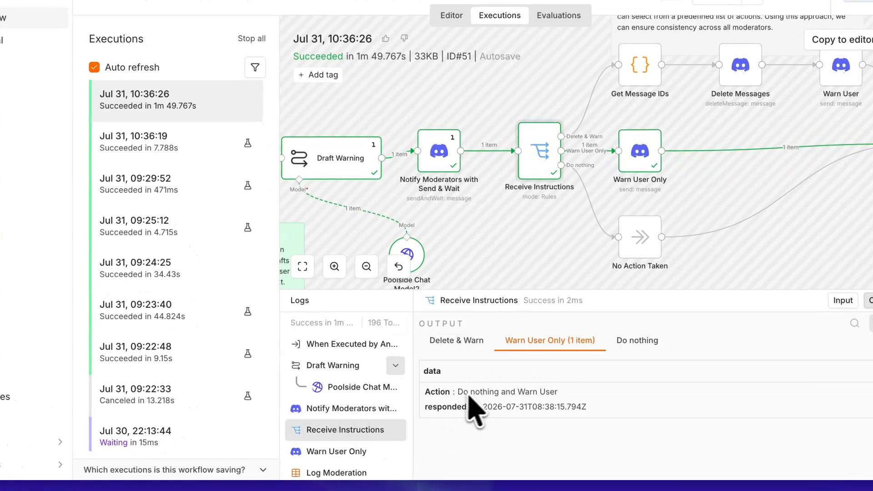
left_click_drag(457, 392, 572, 395)
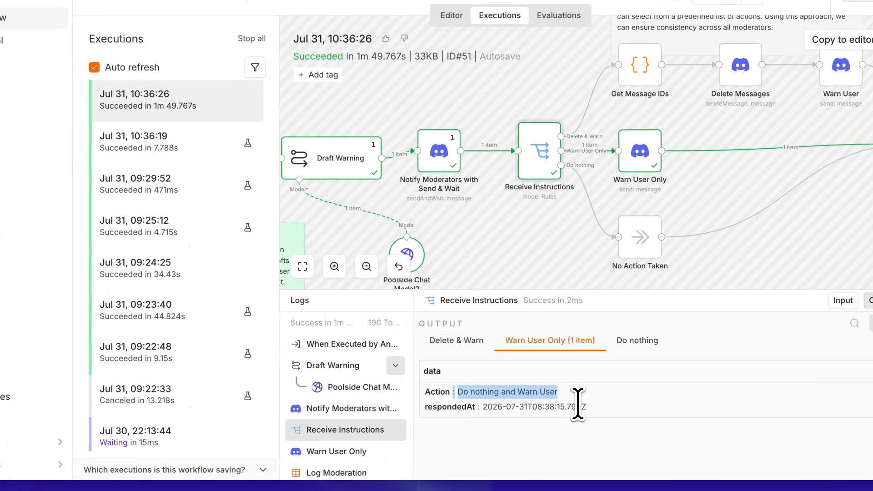
scroll(368, 400, "down", 1)
left_click(332, 441)
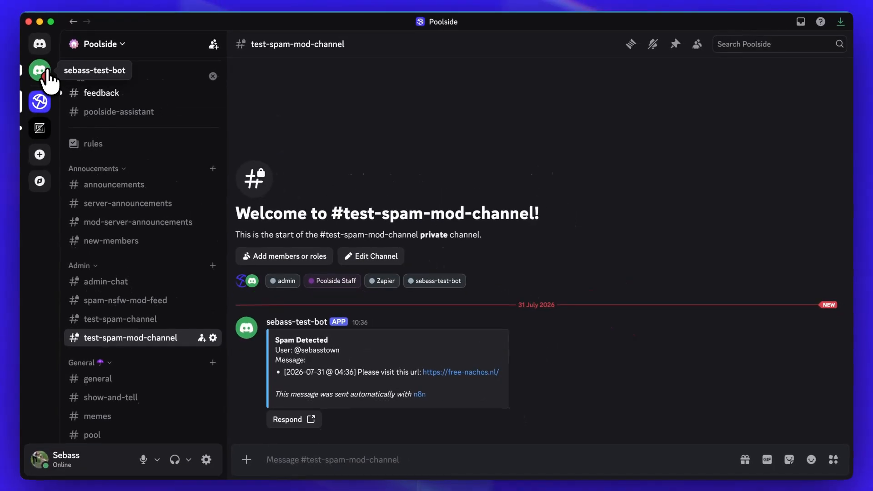
Switch to Discord, review the test bot's newest direct-message warning, dismiss the theme preview and return to the Poolside server
left_click(46, 72)
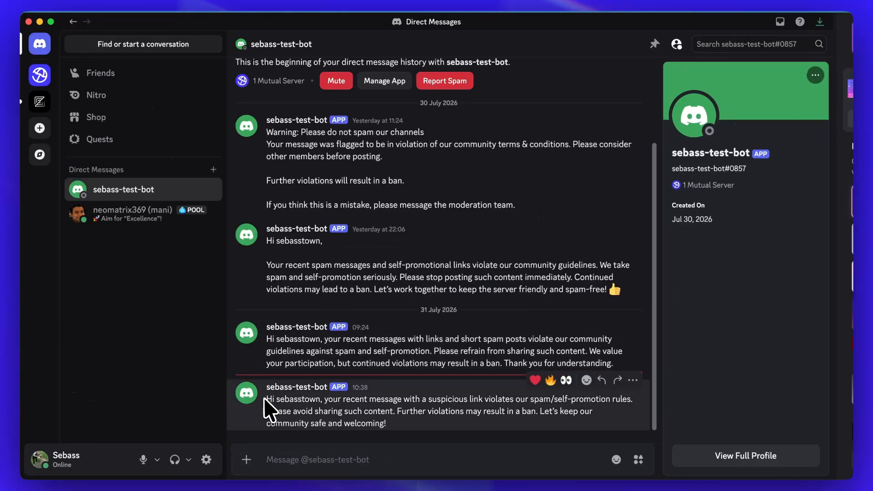
left_click_drag(250, 456, 428, 418)
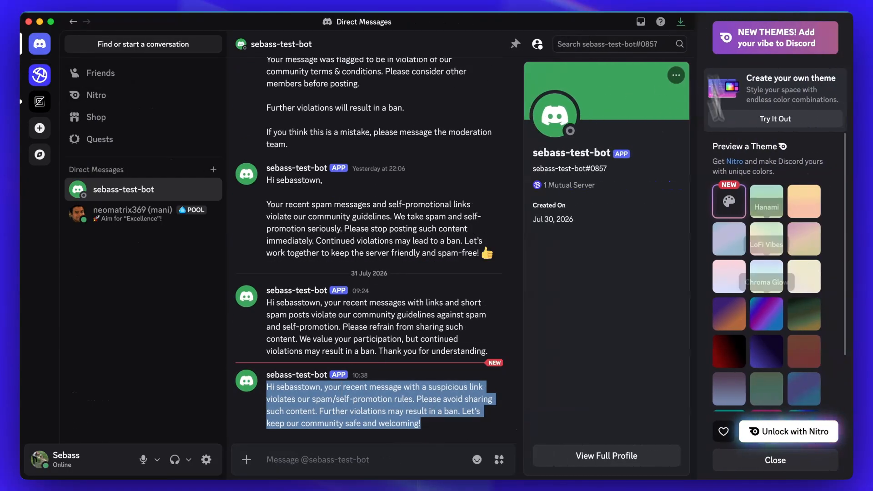
left_click(775, 460)
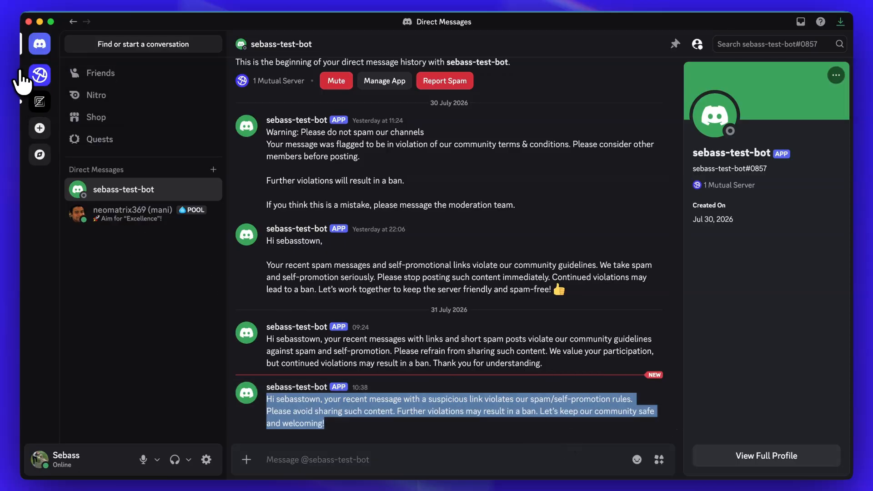
left_click(32, 76)
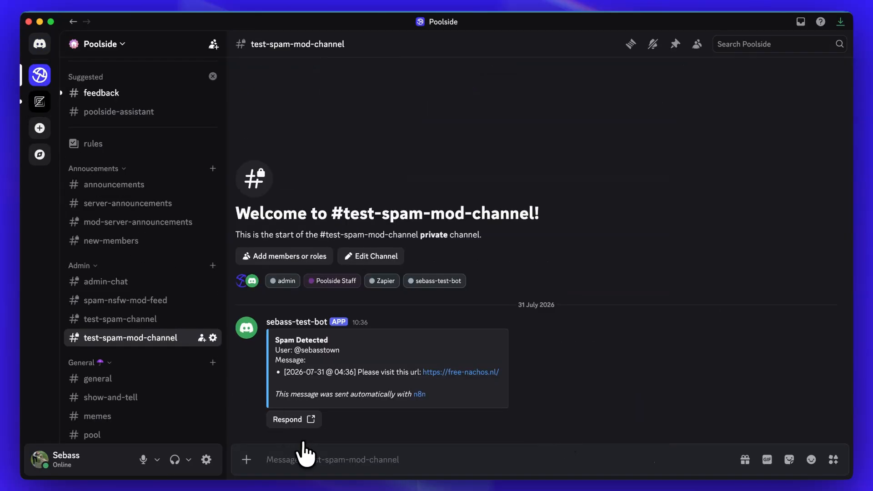
Switch to n8n, return to the workflow editor and inspect the Daily Digest Schedule node's trigger rules
left_click(566, 489)
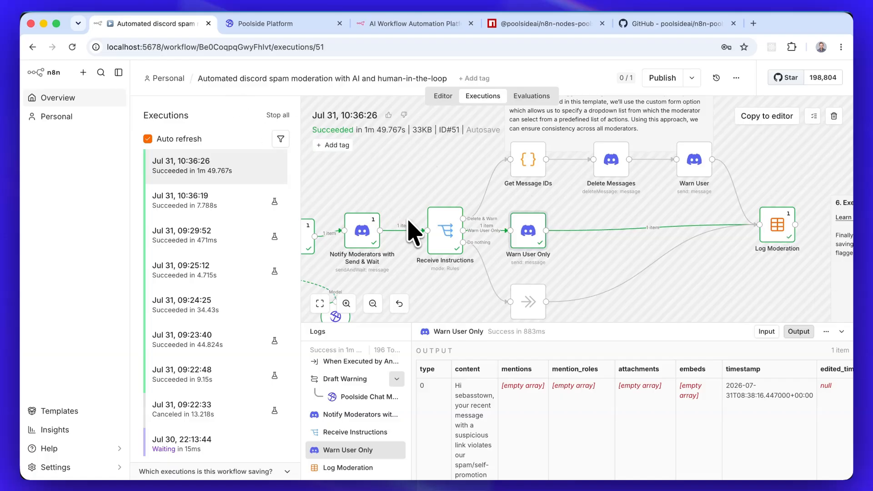
left_click(444, 96)
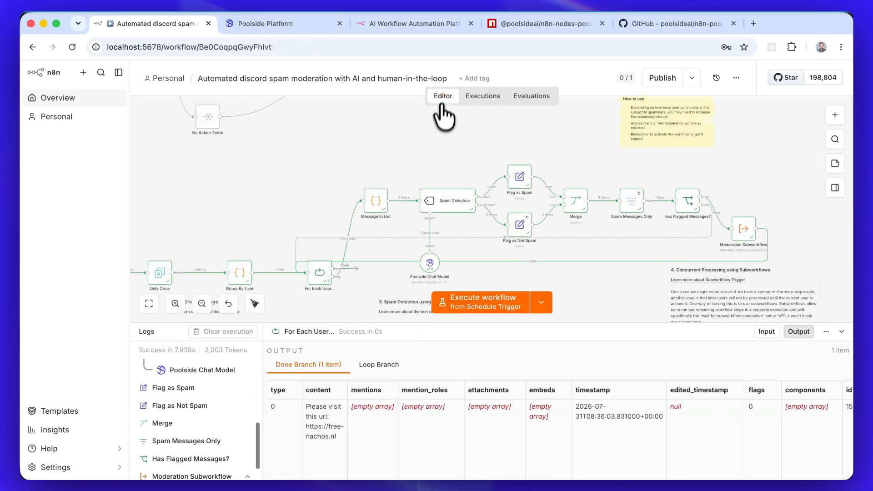
scroll(321, 213, "down", 3)
scroll(321, 213, "down", 3)
scroll(320, 213, "left", 6)
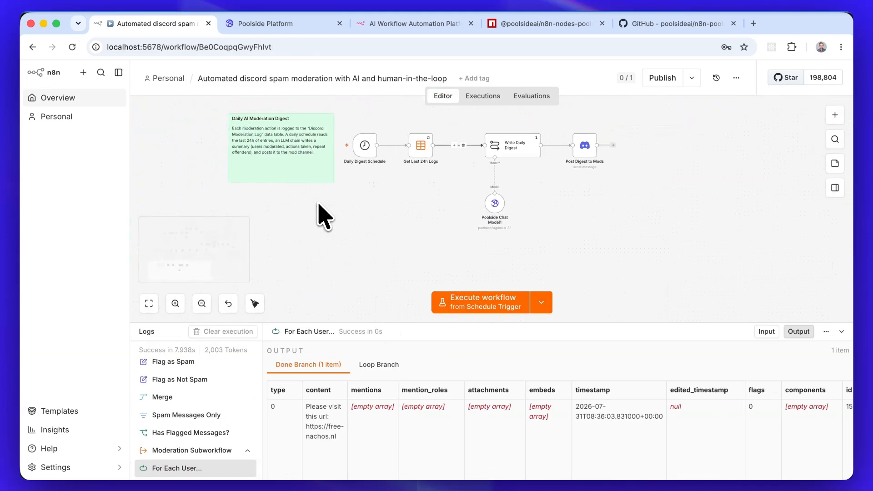
scroll(411, 184, "down", 2)
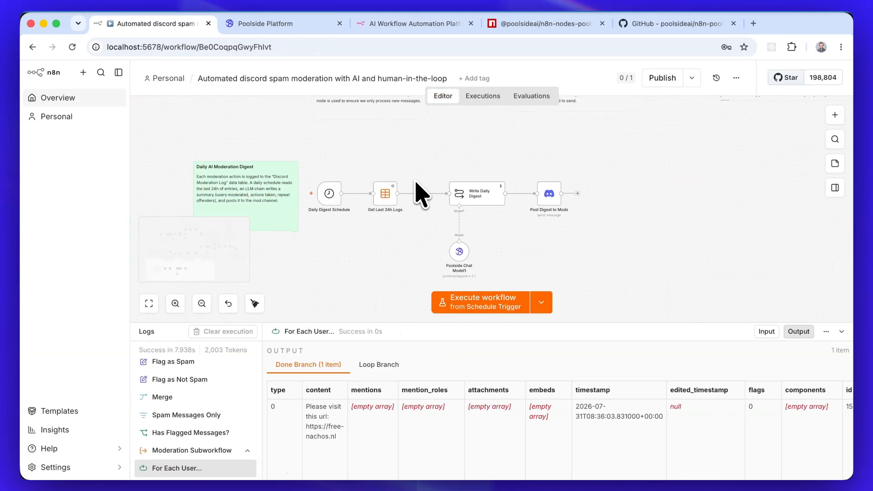
scroll(377, 214, "up", 5)
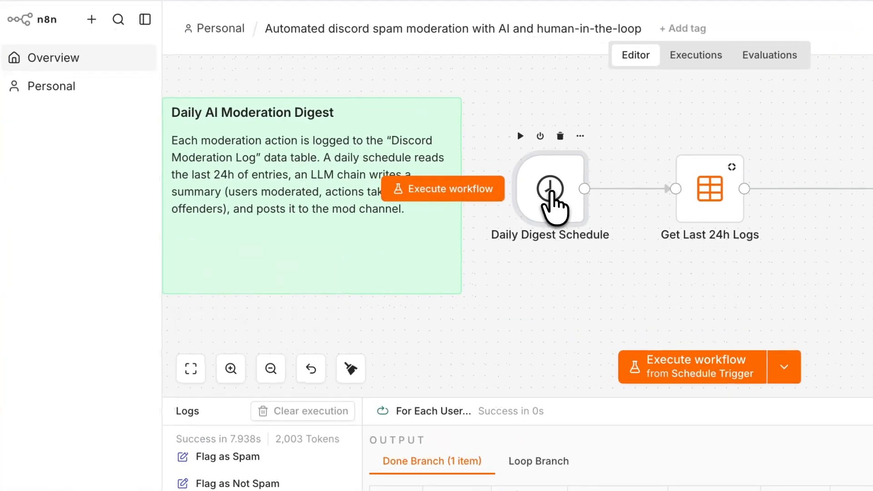
double_click(386, 186)
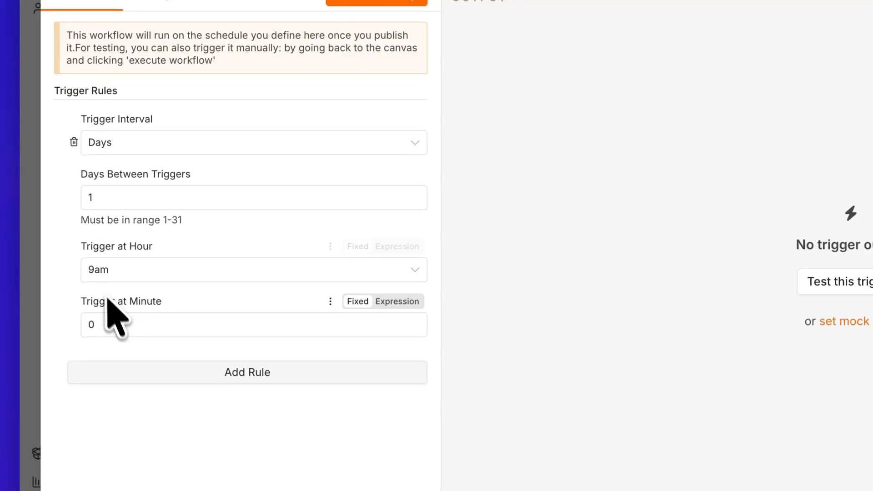
left_click(831, 85)
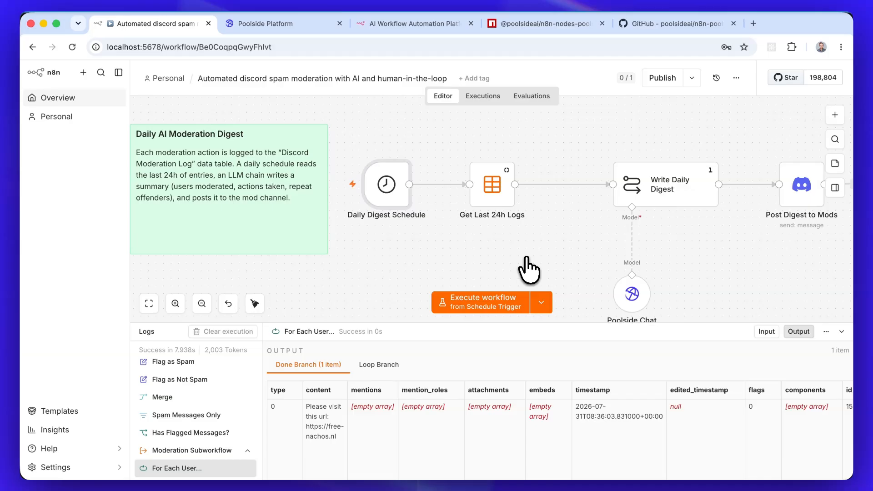
Open the Write Daily Digest node and read its full prompt expression, including the log-entry mapping and the digest-writing instructions
scroll(575, 260, "right", 5)
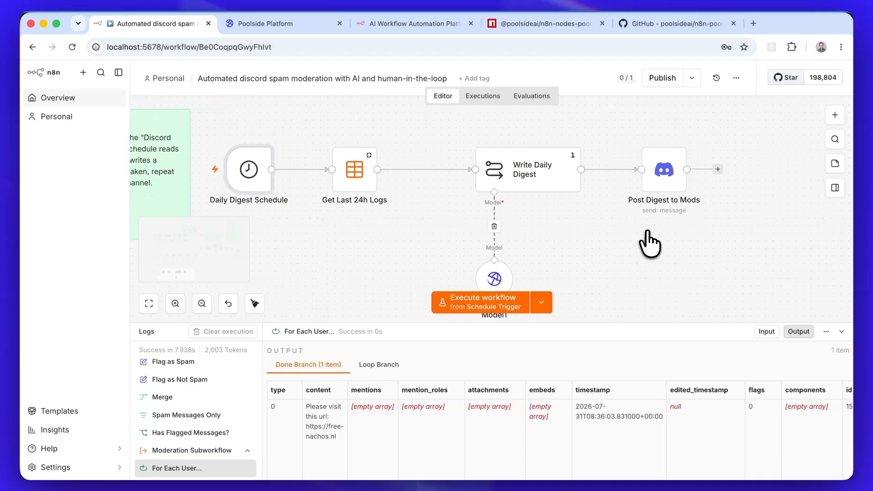
double_click(500, 171)
left_click(541, 257)
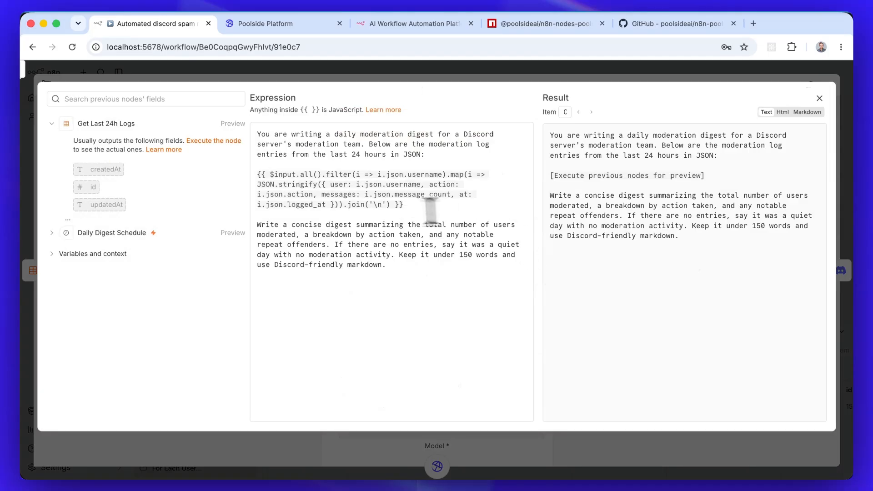
left_click_drag(257, 134, 424, 204)
left_click(490, 270)
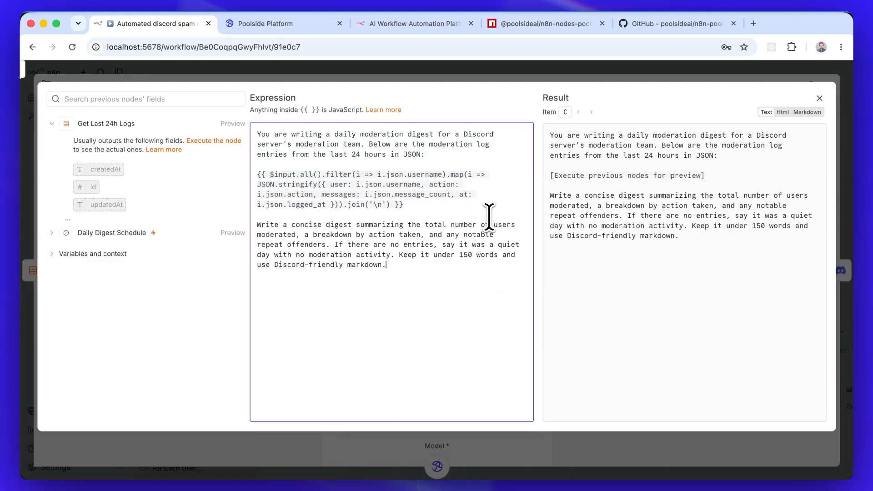
left_click_drag(311, 165, 445, 187)
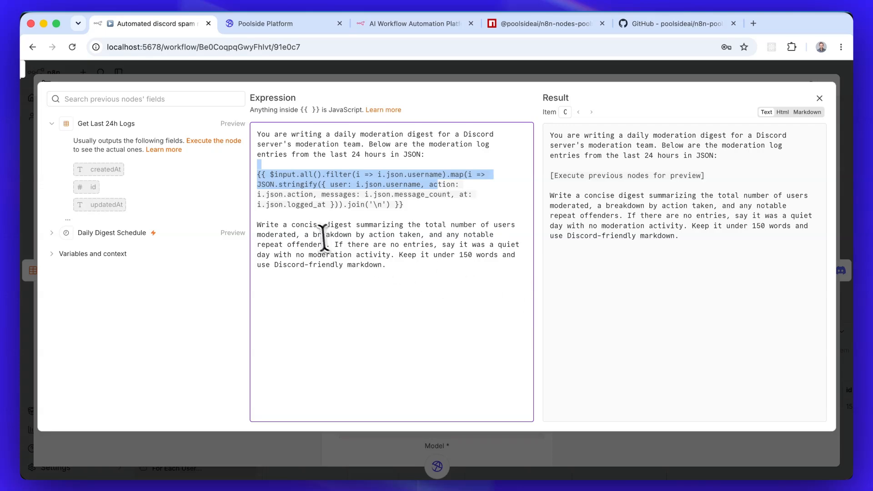
left_click_drag(320, 227, 344, 245)
left_click(414, 275)
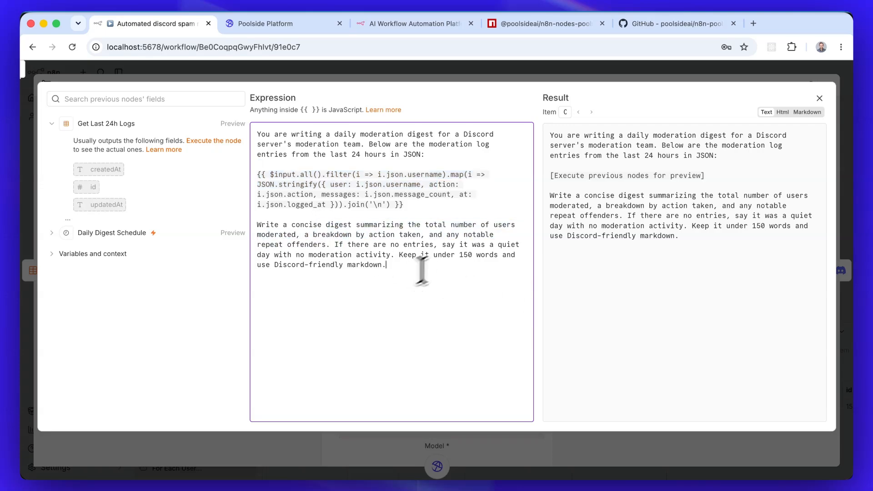
left_click(821, 98)
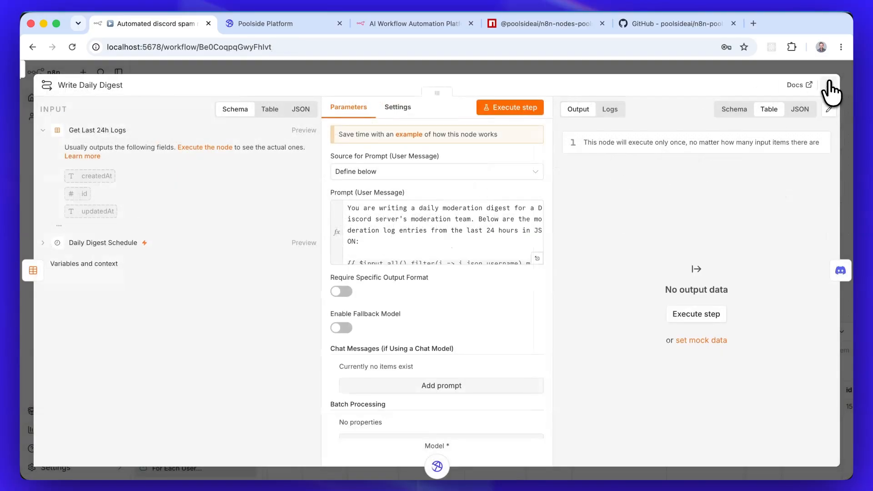
left_click(830, 89)
Run the workflow from the Daily Digest Schedule trigger and follow the execution through to Post Digest to Mods
scroll(597, 228, "right", 3)
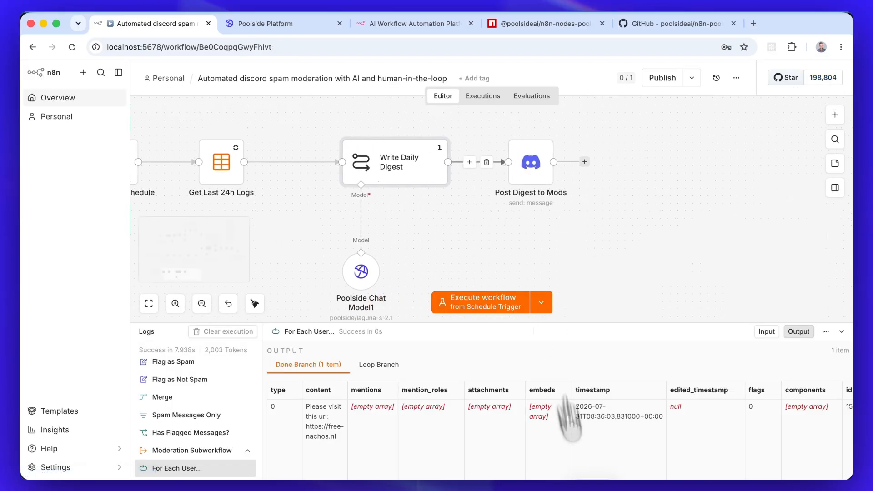
left_click(534, 179)
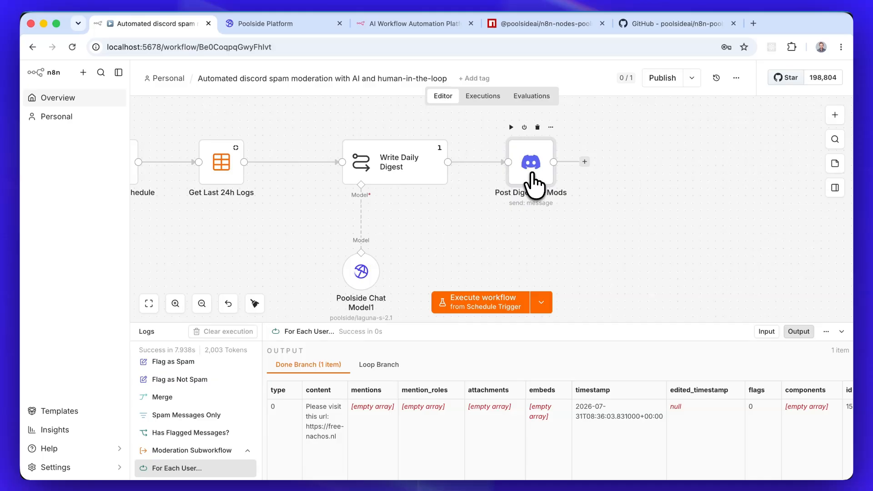
scroll(253, 249, "left", 5)
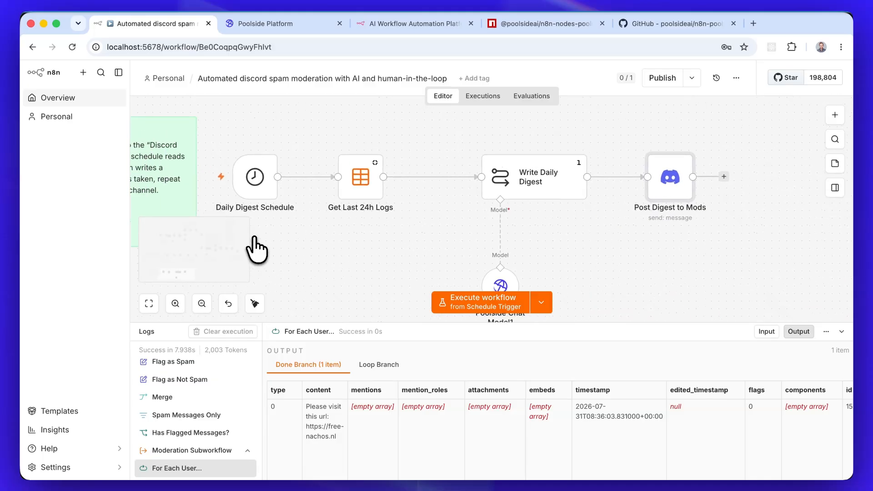
mouse_move(253, 248)
left_click(182, 178)
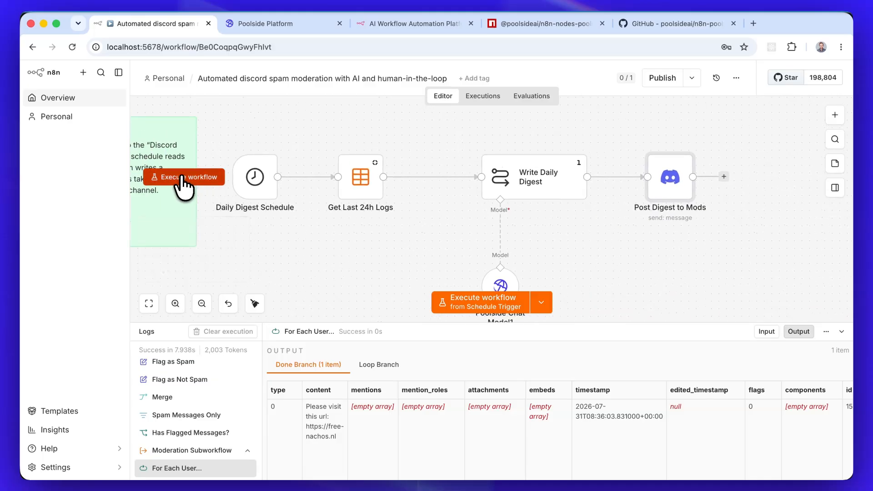
scroll(435, 267, "right", 3)
scroll(435, 267, "down", 1)
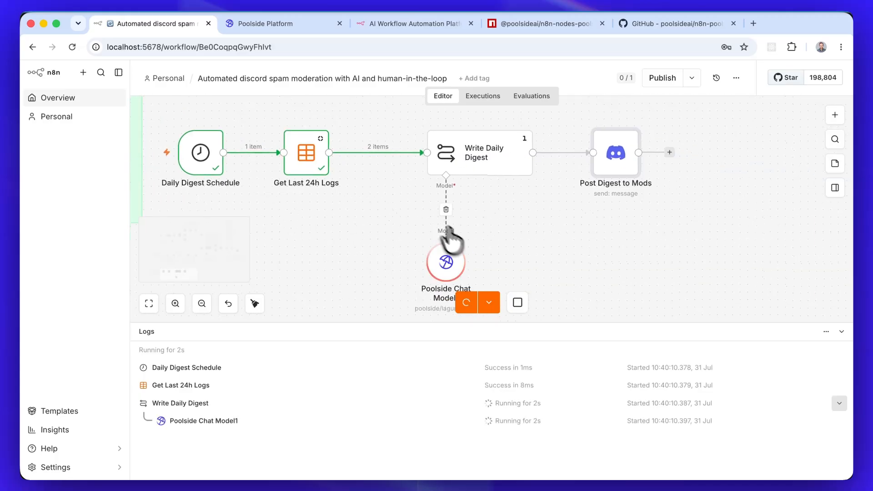
scroll(501, 254, "right", 3)
scroll(500, 255, "up", 1)
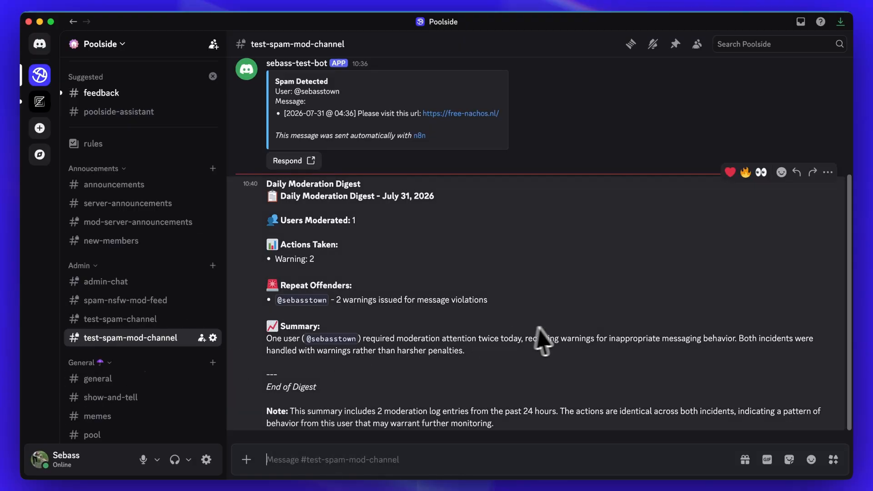
Switch to Discord and review the Daily Moderation Digest's date, repeat offenders and summary in test-spam-mod-channel
left_click_drag(380, 196, 434, 196)
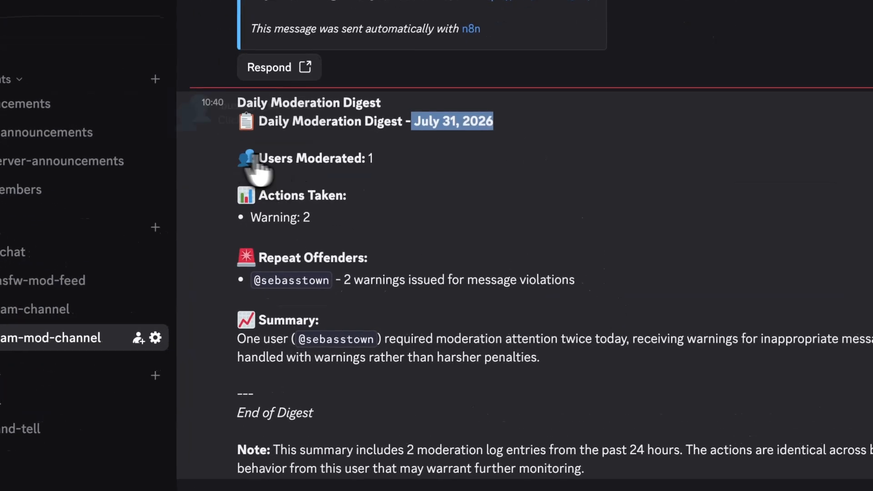
left_click(414, 174)
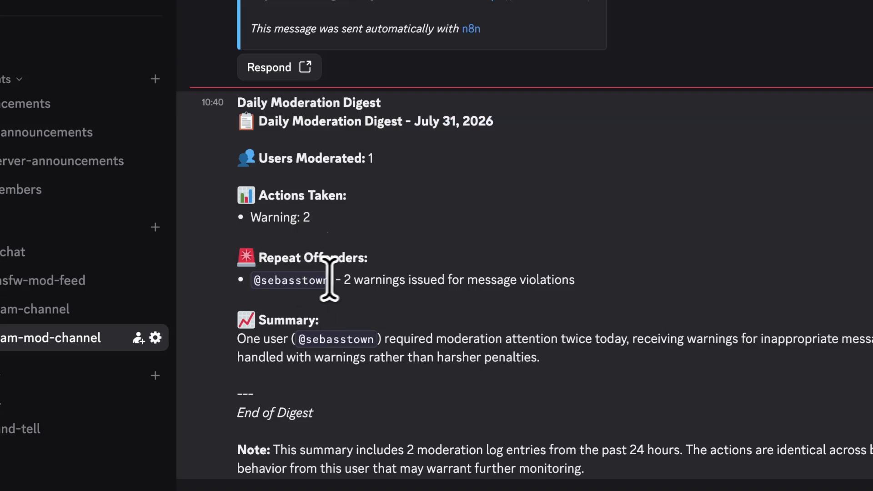
left_click_drag(337, 280, 462, 296)
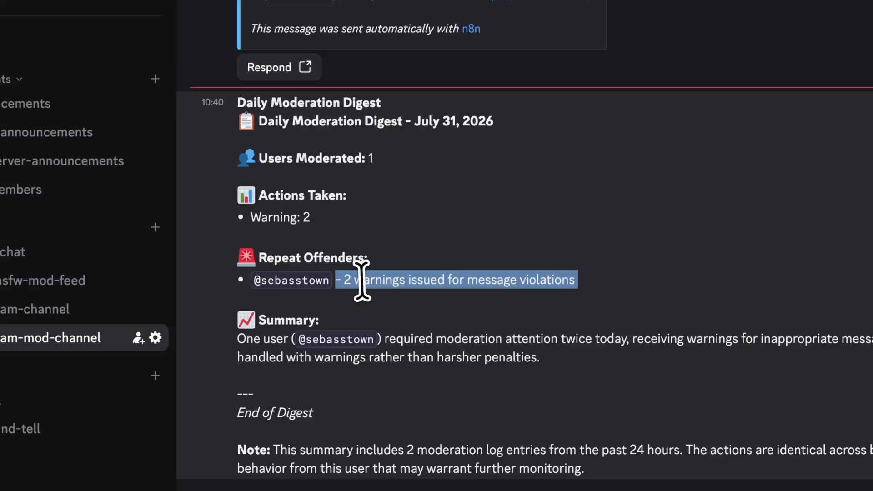
left_click_drag(360, 285, 344, 285)
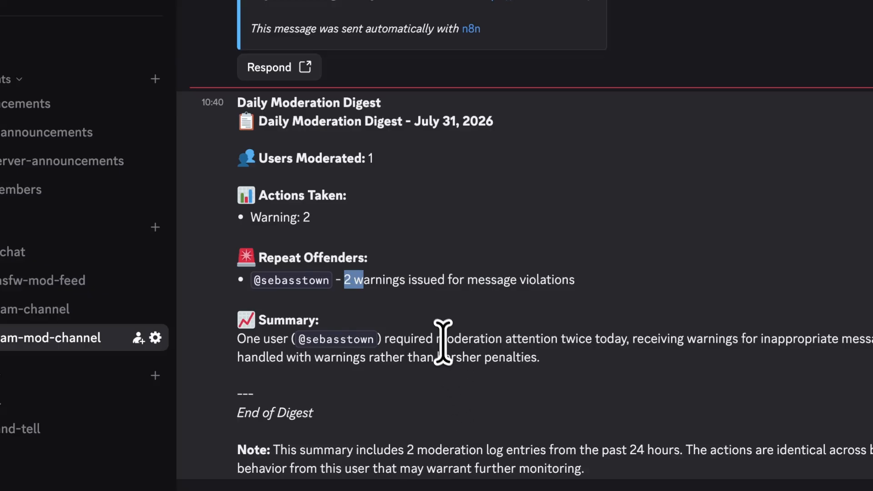
left_click_drag(403, 336, 425, 337)
double_click(338, 339)
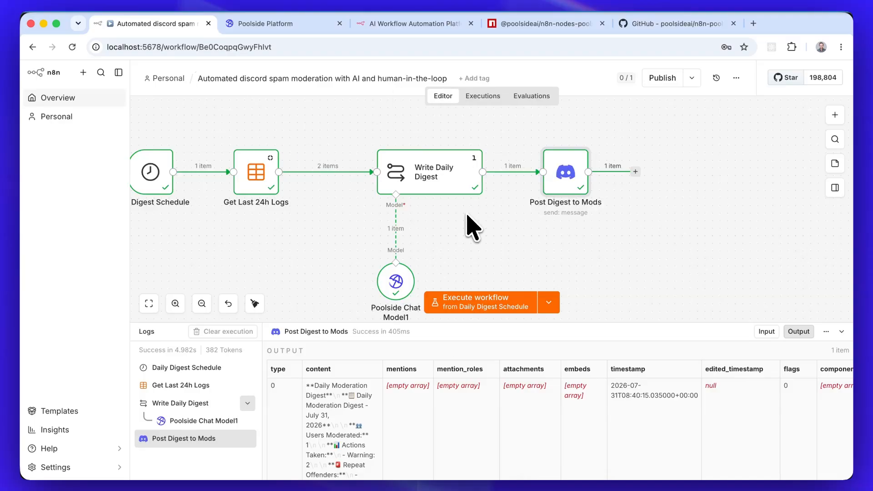
scroll(371, 185, "down", 5)
scroll(443, 189, "up", 5)
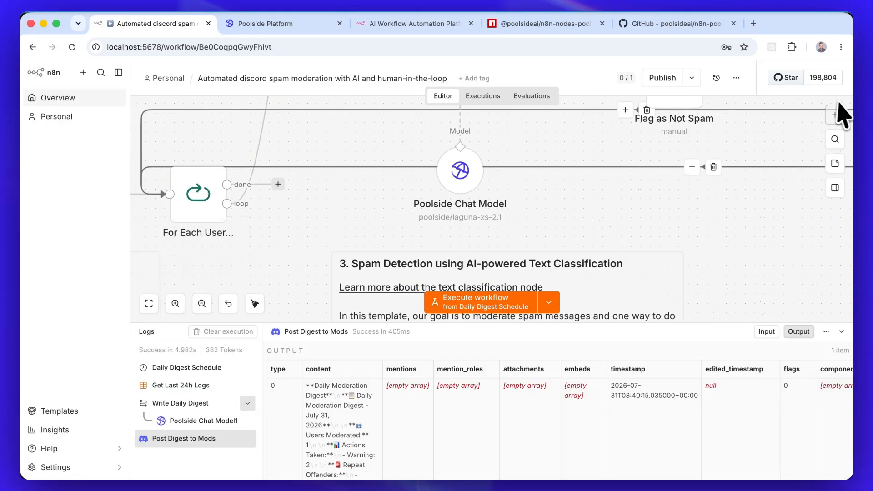
left_click(528, 24)
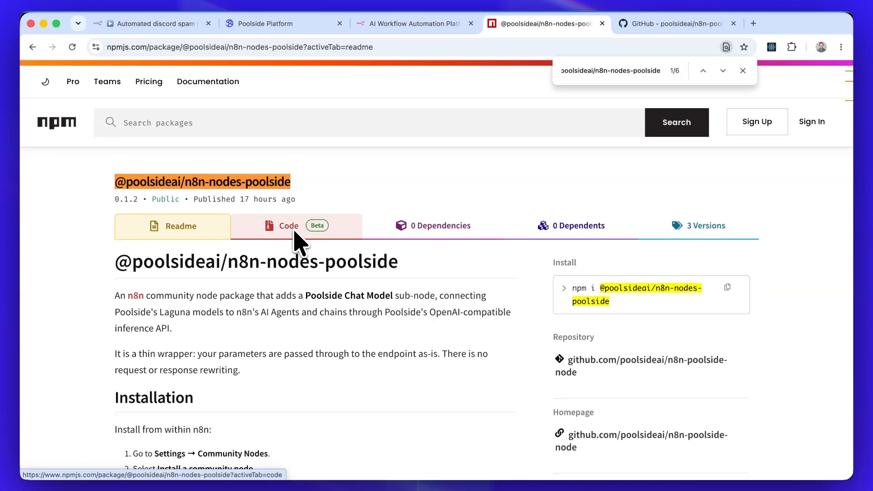
left_click(178, 25)
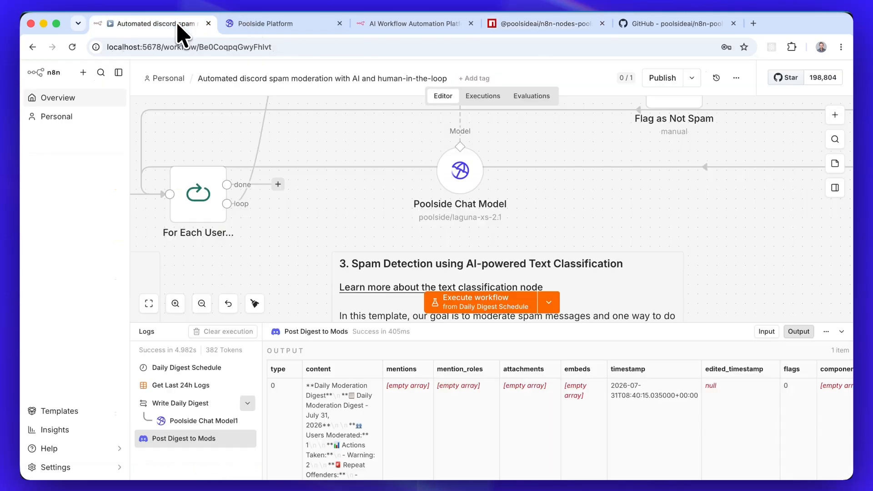
Search the n8n nodes for "poolside" and view the Poolside Chat Model's node details, then return to the search results
left_click(835, 115)
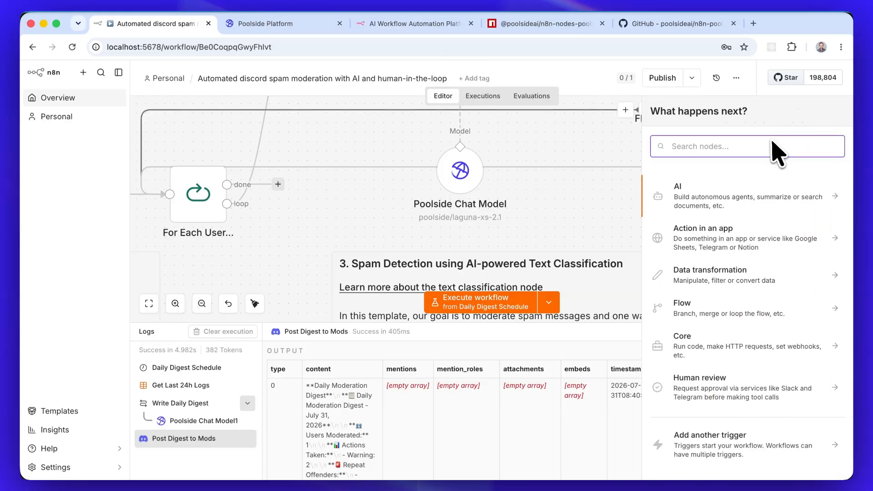
type("poolside")
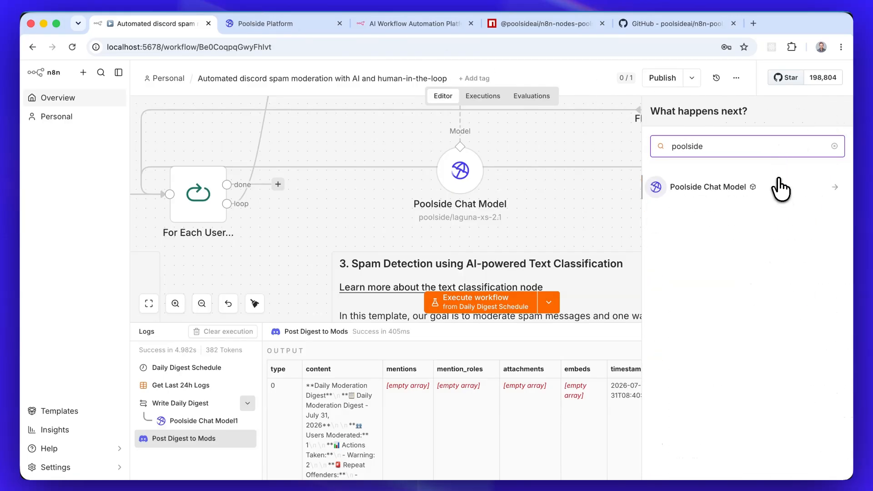
left_click(781, 188)
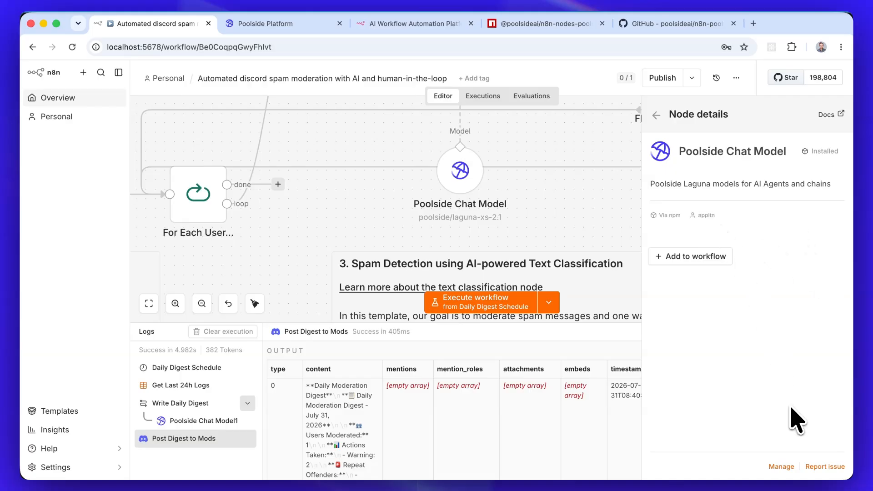
scroll(530, 230, "down", 5)
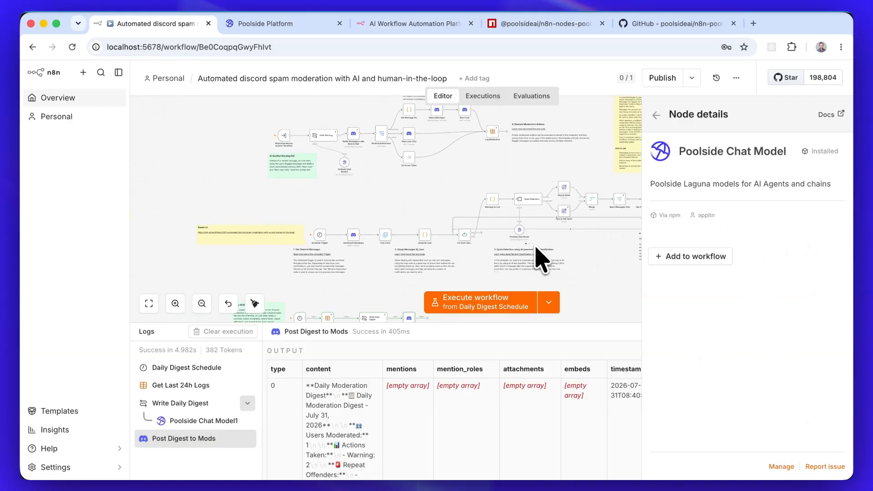
scroll(540, 259, "right", 2)
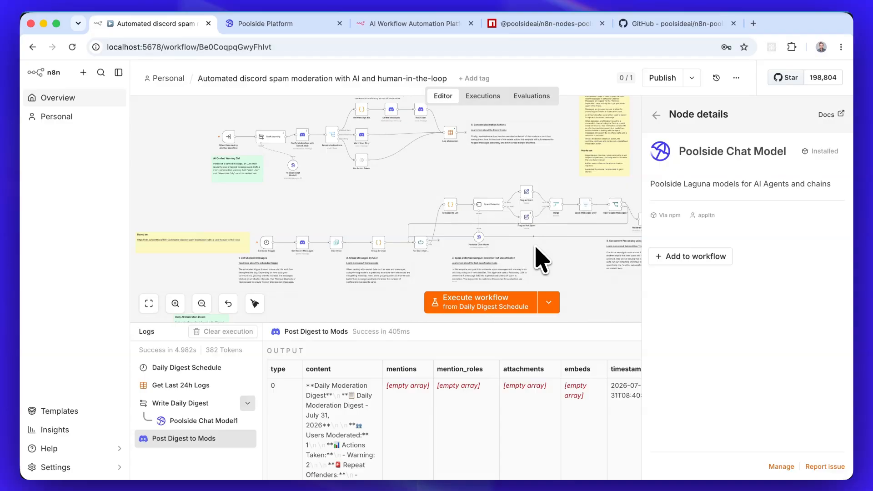
left_click(657, 115)
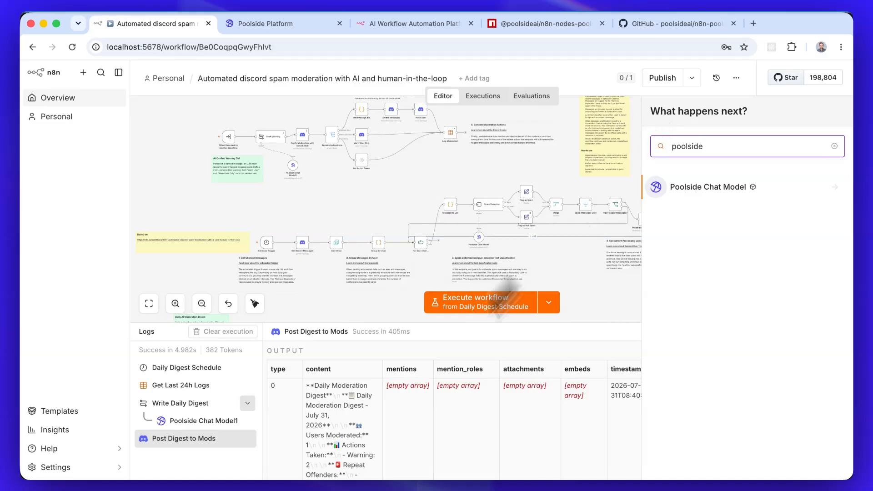